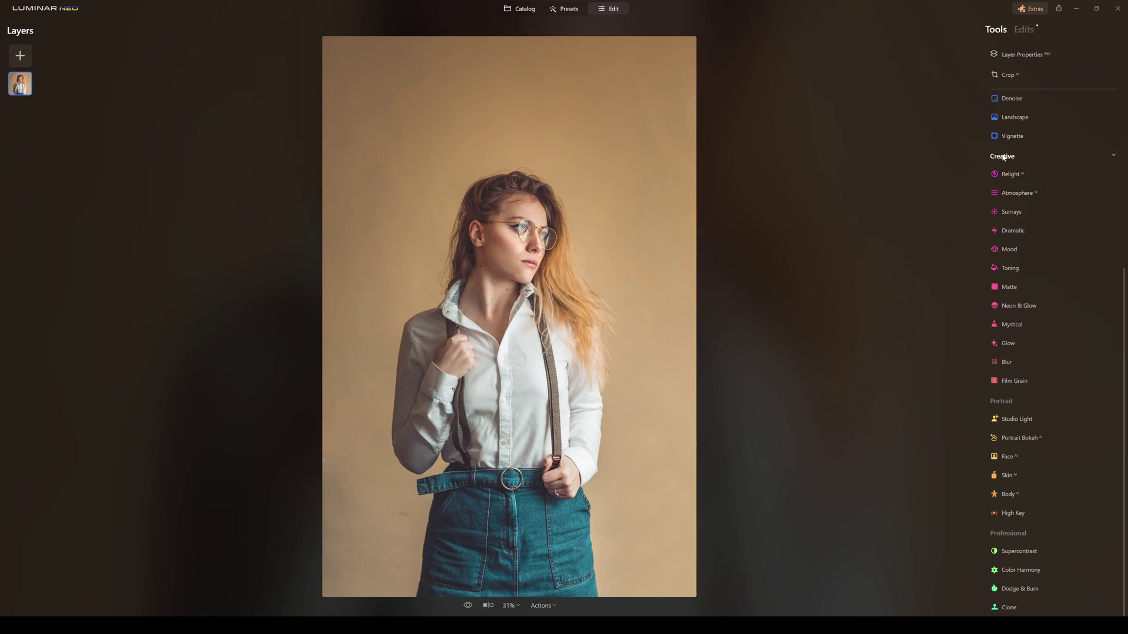
# Step: Add an outer glow around the woman with the Neon & Glow tool, setting its Amount to 36, and compare before and after
pyautogui.click(1019, 306)
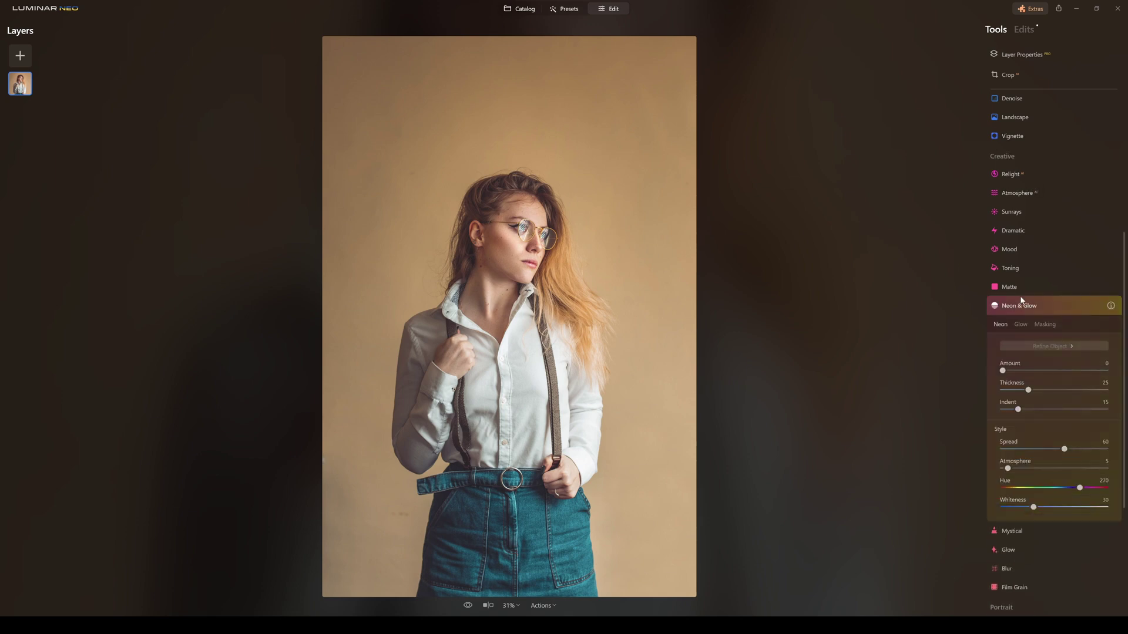
pyautogui.click(1021, 325)
pyautogui.scroll(-3, 1022, 327)
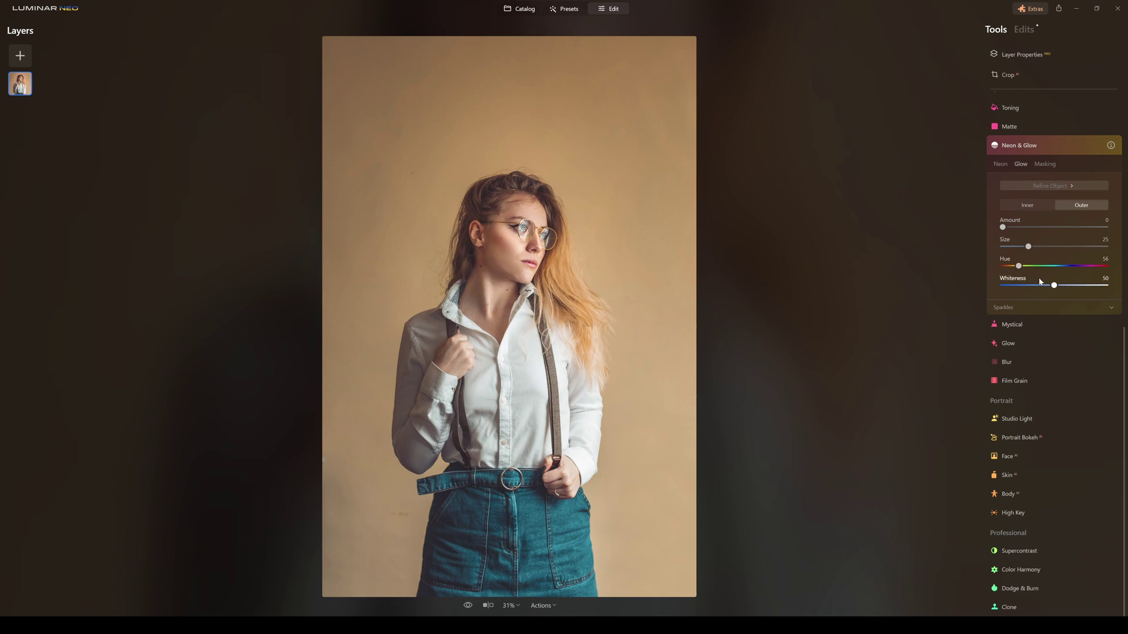
pyautogui.click(1084, 308)
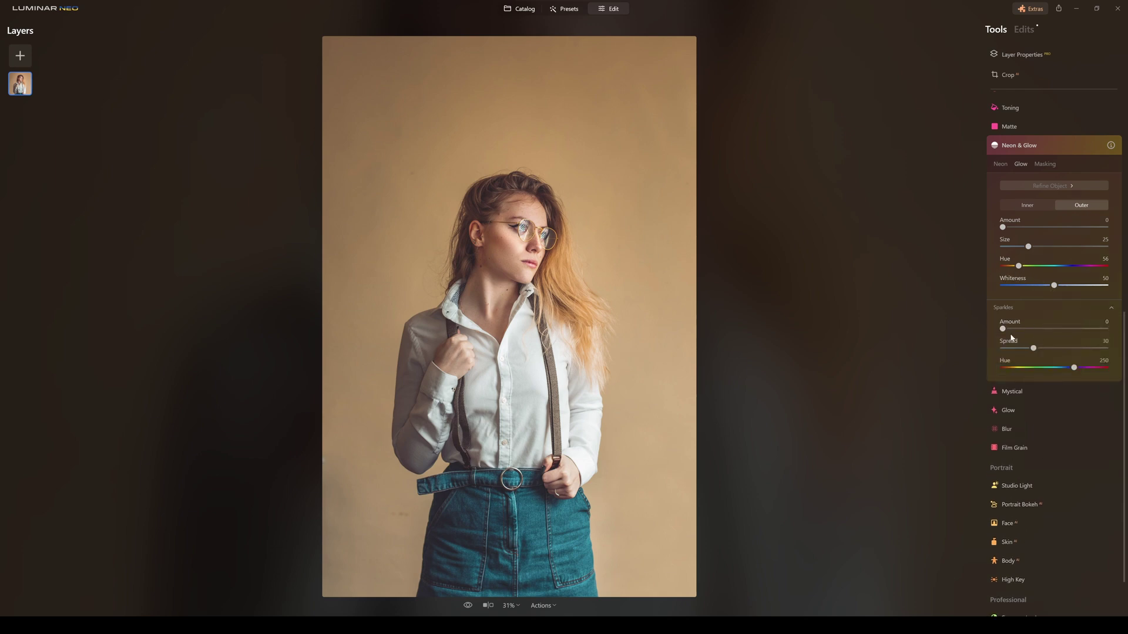
pyautogui.moveTo(1004, 330)
pyautogui.mouseDown()
pyautogui.moveTo(1069, 334)
pyautogui.moveTo(992, 344)
pyautogui.mouseUp()
pyautogui.moveTo(1004, 229); pyautogui.dragTo(1042, 230)
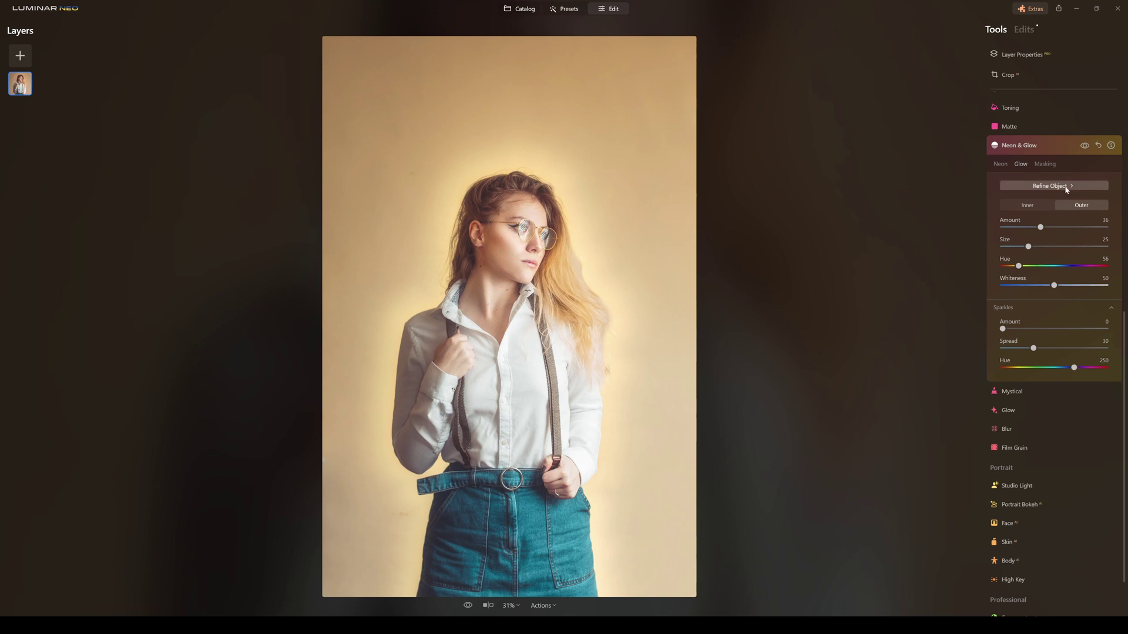
pyautogui.click(1085, 146)
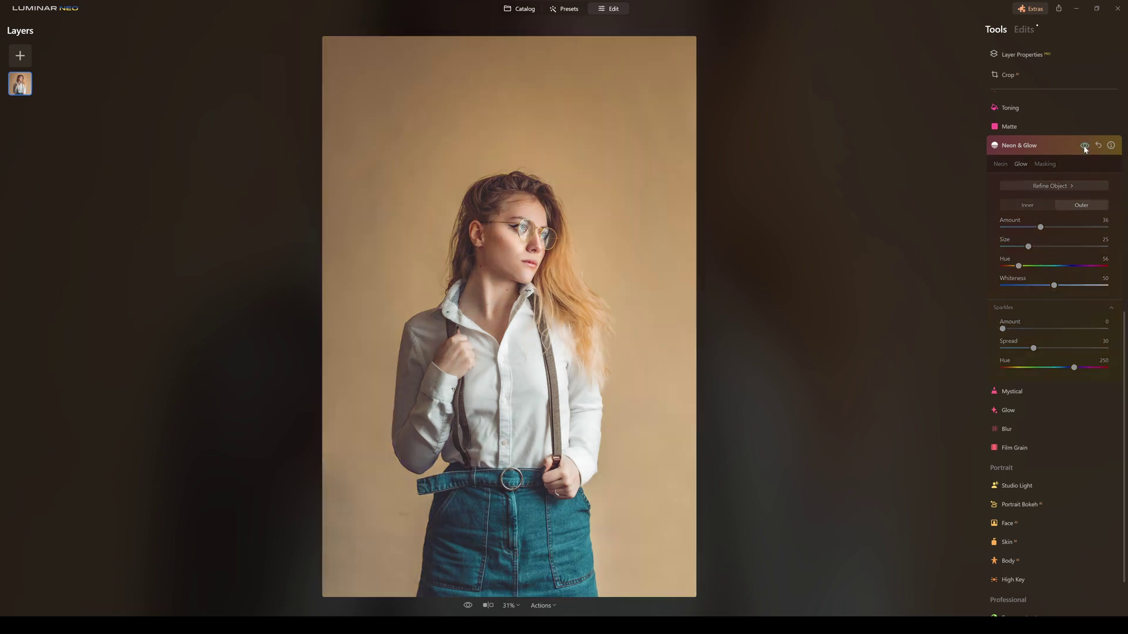
pyautogui.click(1084, 146)
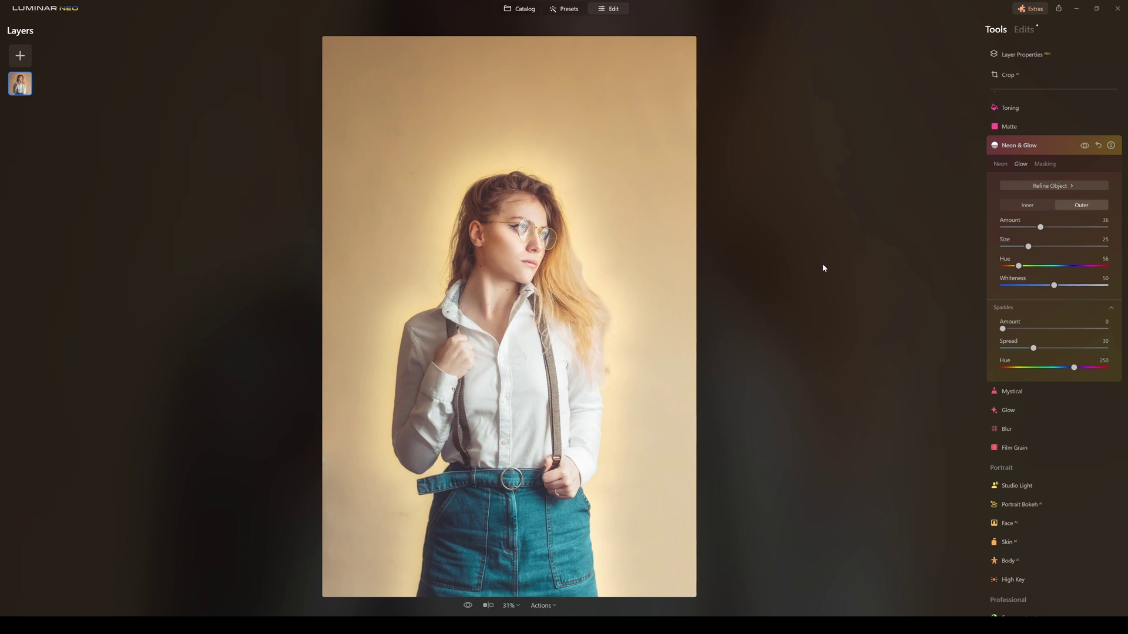
# Step: Refine the glow object with a Draw brush of size 163 and strength 23 beside the woman's long hair
pyautogui.click(1048, 187)
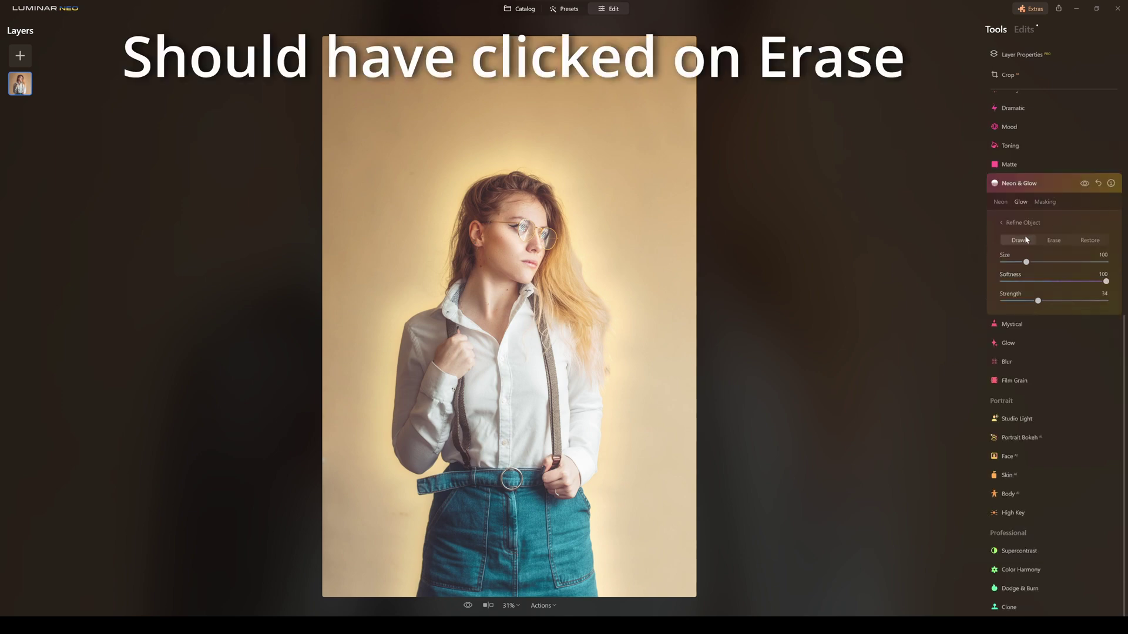
pyautogui.moveTo(1027, 262); pyautogui.dragTo(1044, 262)
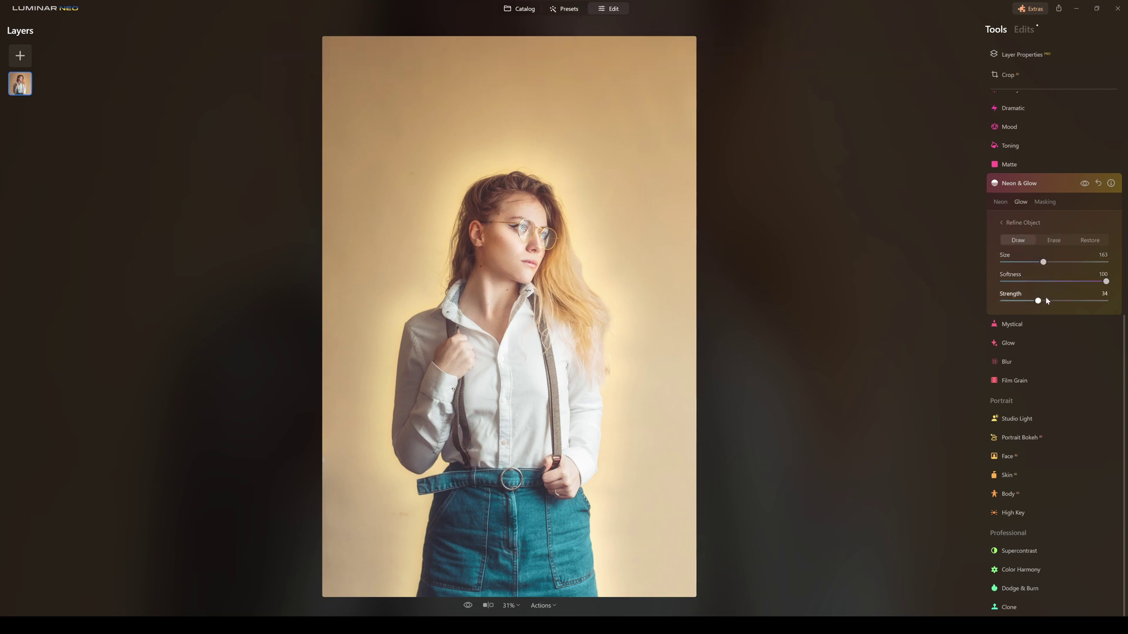
pyautogui.moveTo(1039, 300)
pyautogui.mouseDown()
pyautogui.moveTo(1068, 300)
pyautogui.moveTo(1025, 301)
pyautogui.mouseUp()
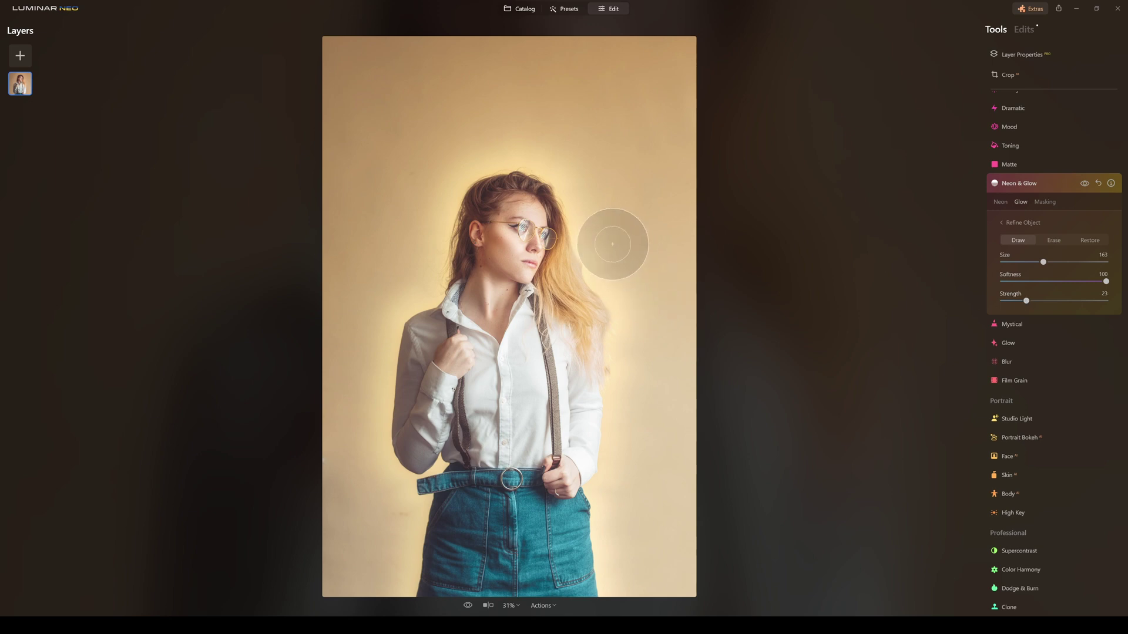
pyautogui.moveTo(611, 256)
pyautogui.mouseDown()
pyautogui.moveTo(630, 299)
pyautogui.moveTo(599, 252)
pyautogui.mouseUp()
# Step: Erase part of the refined object along the outer edge of the long hair, then compare the photo with and without the glow
pyautogui.click(1054, 240)
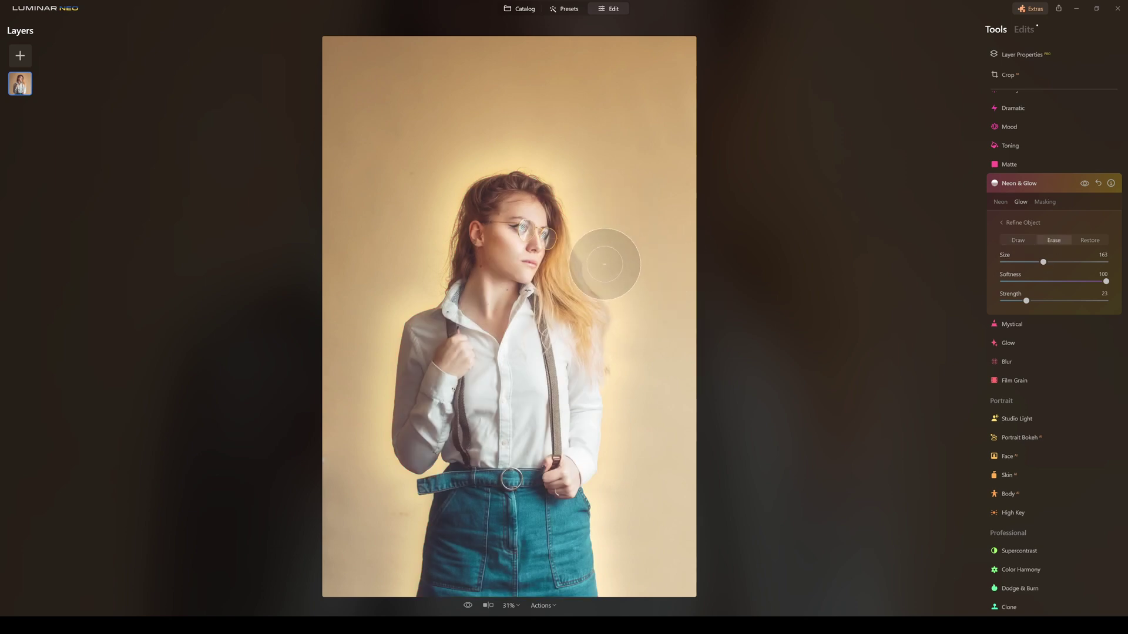
pyautogui.moveTo(607, 264)
pyautogui.mouseDown()
pyautogui.moveTo(629, 308)
pyautogui.moveTo(601, 284)
pyautogui.moveTo(594, 253)
pyautogui.moveTo(624, 257)
pyautogui.moveTo(633, 277)
pyautogui.moveTo(638, 218)
pyautogui.moveTo(652, 259)
pyautogui.moveTo(601, 257)
pyautogui.moveTo(625, 313)
pyautogui.moveTo(590, 253)
pyautogui.moveTo(626, 303)
pyautogui.moveTo(592, 257)
pyautogui.moveTo(617, 308)
pyautogui.moveTo(587, 279)
pyautogui.moveTo(583, 268)
pyautogui.moveTo(618, 311)
pyautogui.moveTo(586, 260)
pyautogui.mouseUp()
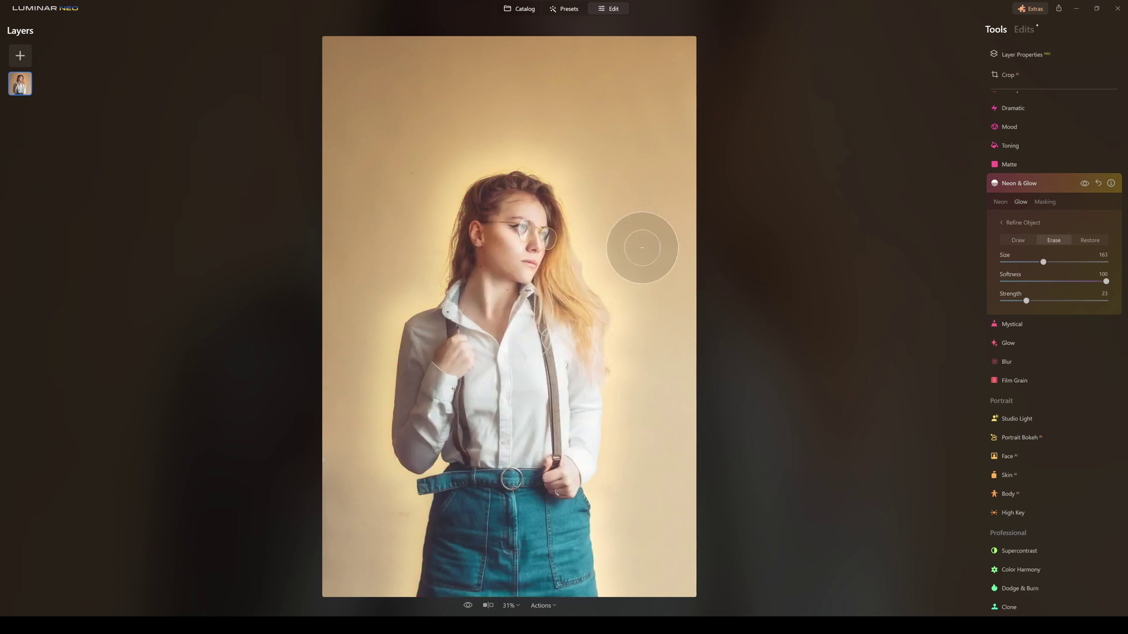
pyautogui.moveTo(617, 282)
pyautogui.mouseDown()
pyautogui.moveTo(639, 314)
pyautogui.moveTo(609, 277)
pyautogui.mouseUp()
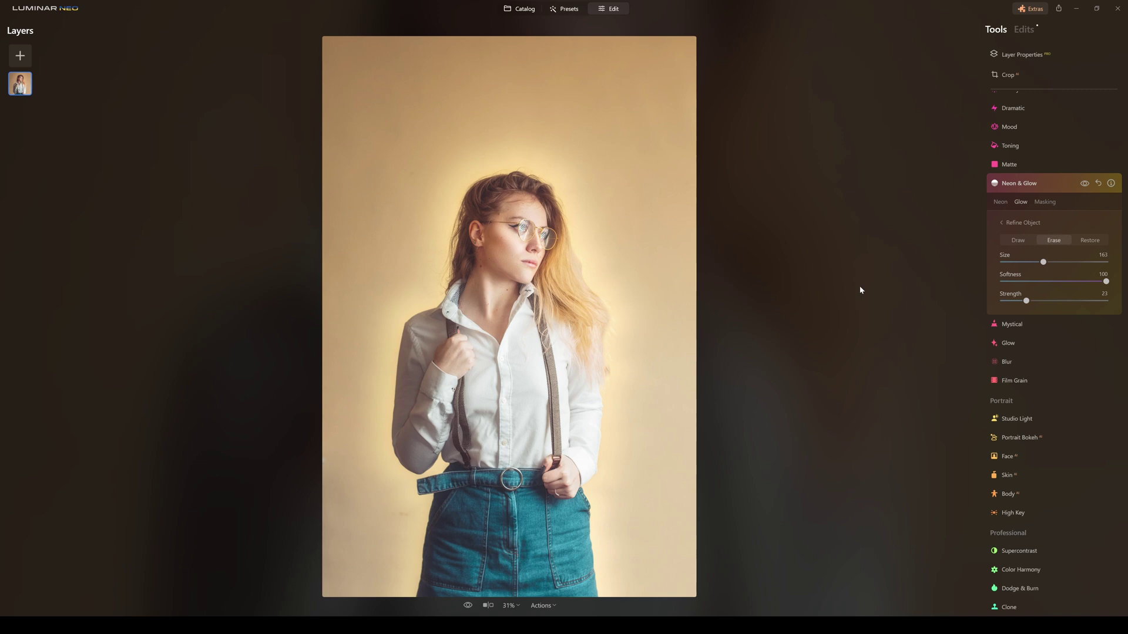
pyautogui.click(1085, 184)
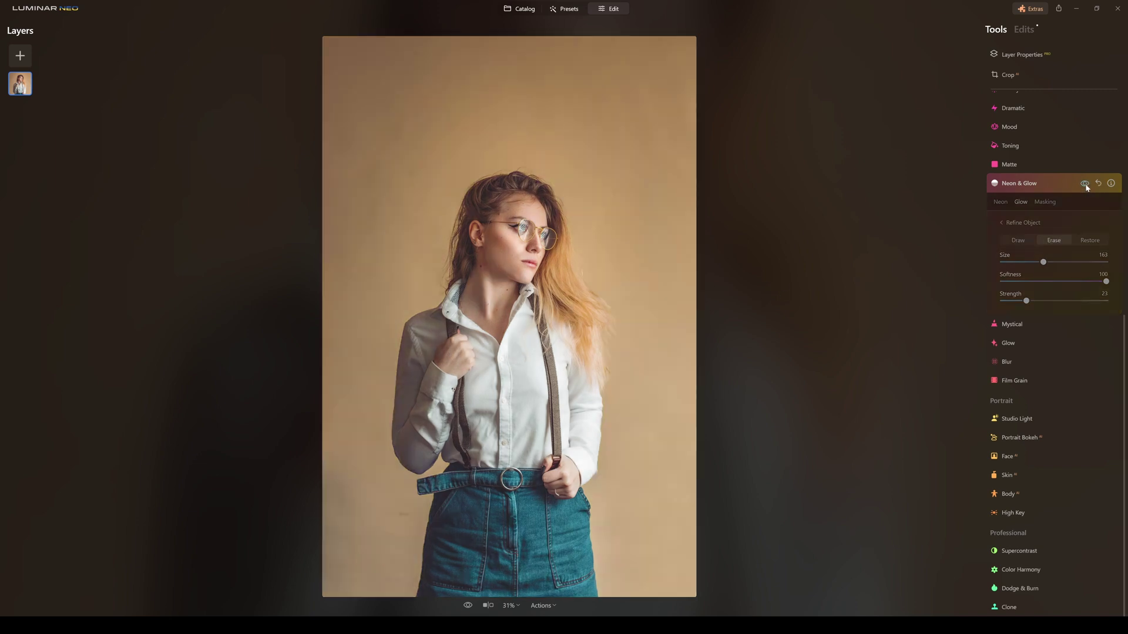
pyautogui.click(1085, 184)
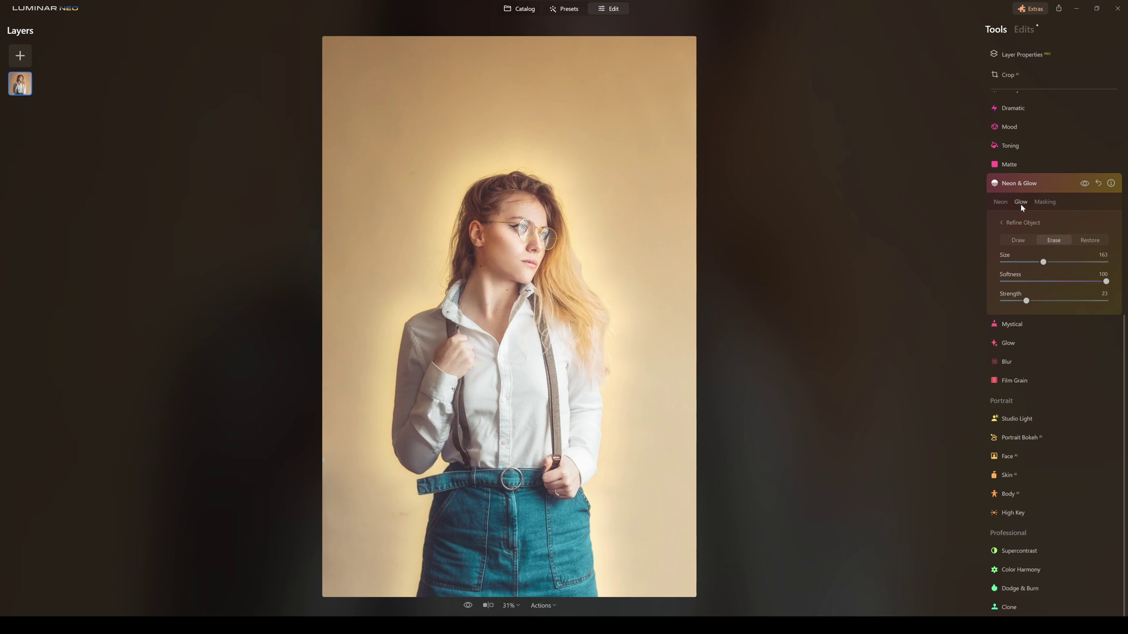
pyautogui.click(1022, 223)
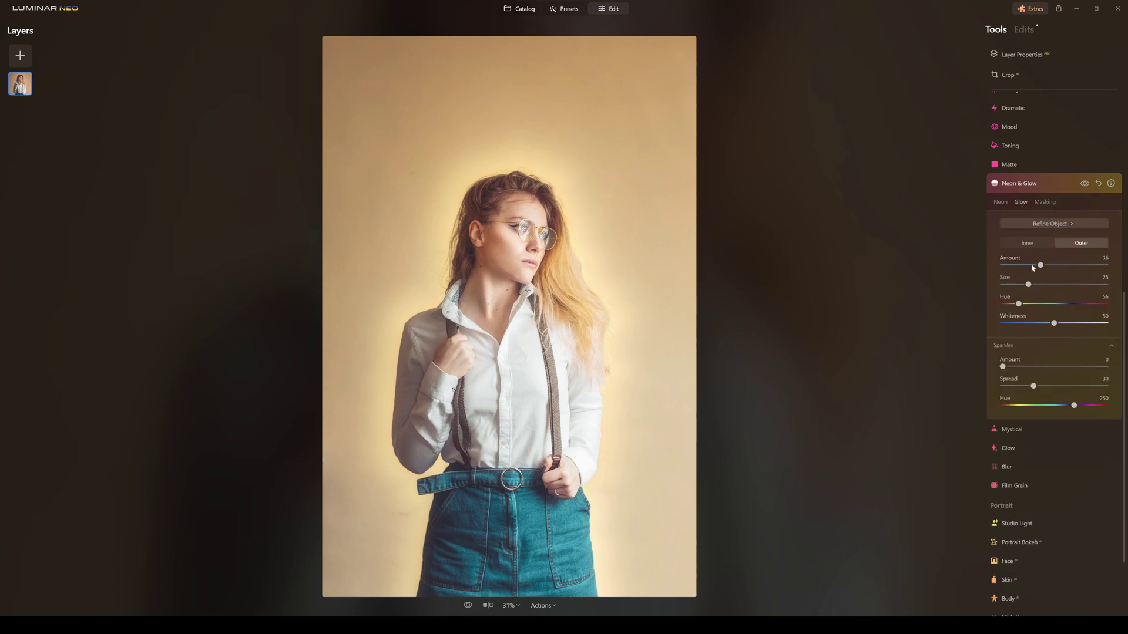
# Step: Add an inner glow with Amount 22, Hue 226, Brightness 86 and Contrast 134, and compare before and after
pyautogui.click(1028, 244)
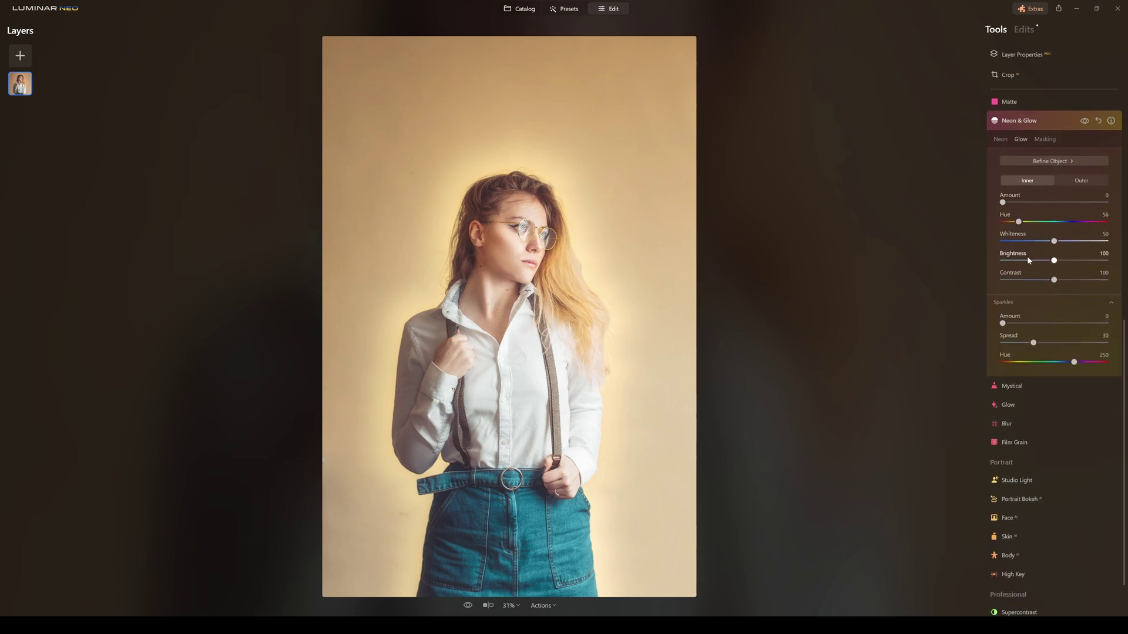
pyautogui.moveTo(1003, 202); pyautogui.dragTo(1051, 226)
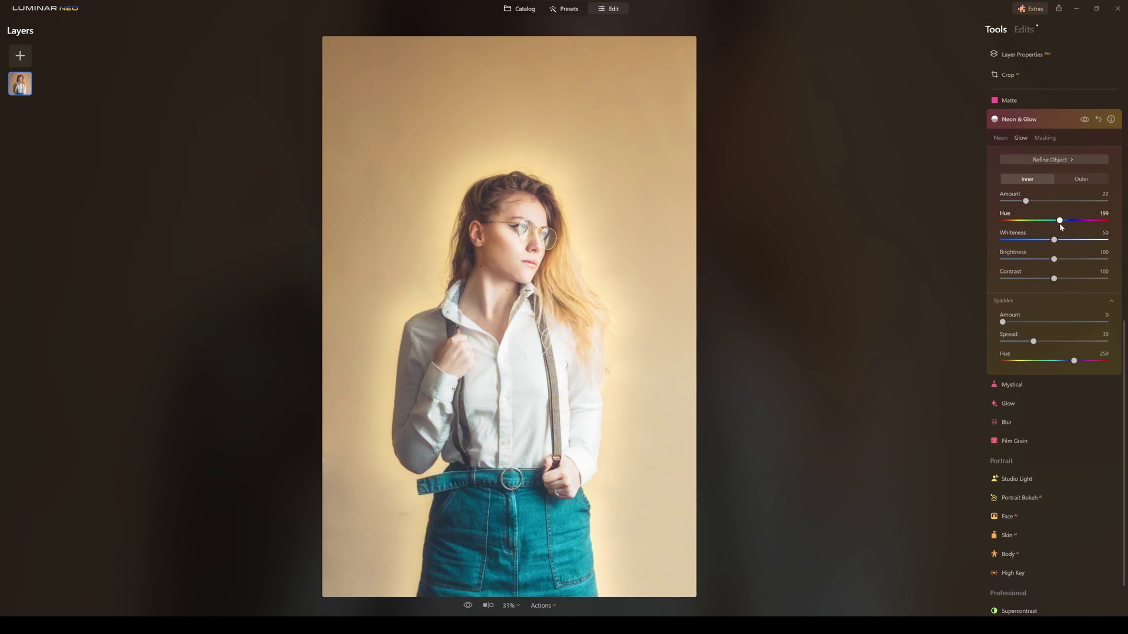
pyautogui.moveTo(1065, 227); pyautogui.dragTo(1069, 227)
pyautogui.moveTo(1056, 260); pyautogui.dragTo(1035, 262)
pyautogui.moveTo(1054, 280); pyautogui.dragTo(1076, 281)
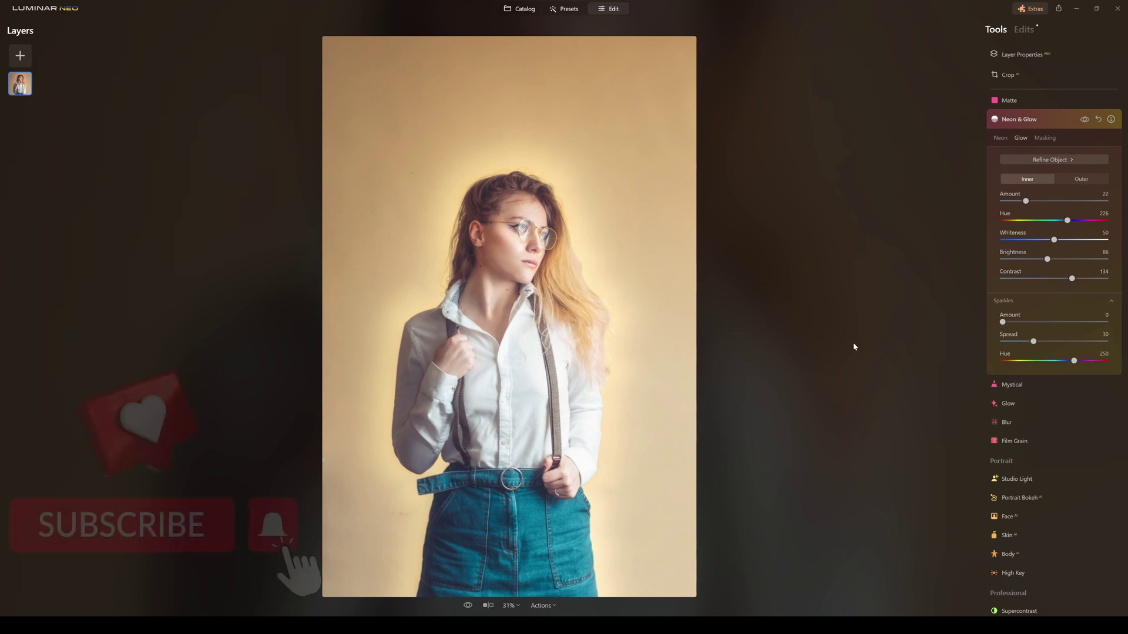
pyautogui.click(1084, 120)
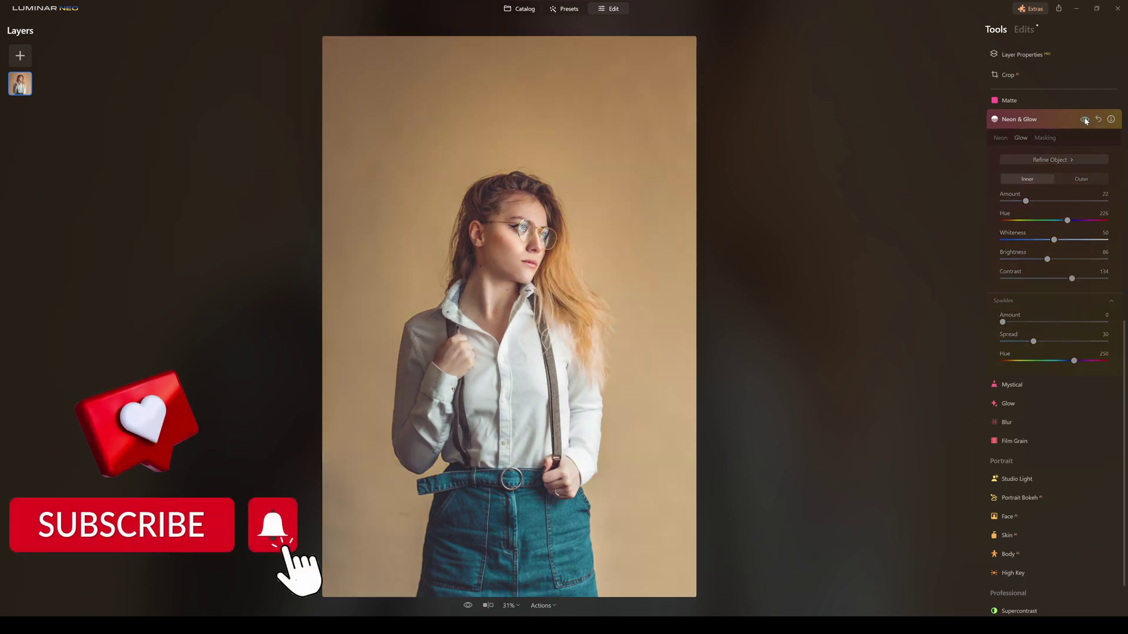
pyautogui.click(1085, 120)
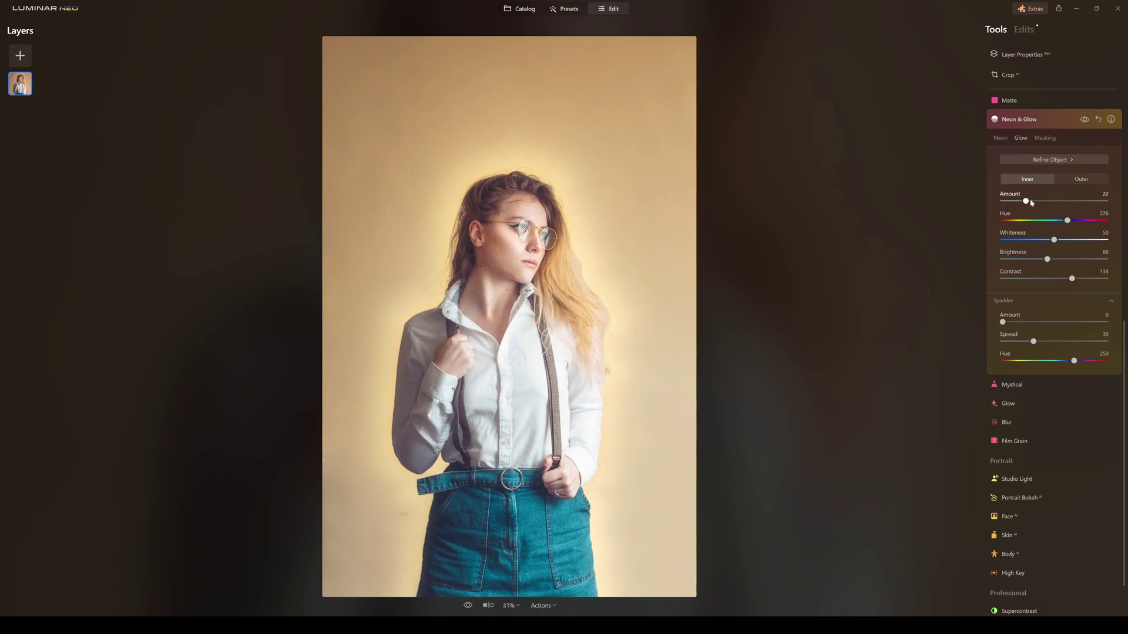
# Step: Strengthen the inner glow, and set the outer glow's Amount to 69 while adjusting its Size
pyautogui.moveTo(1026, 201); pyautogui.dragTo(1074, 201)
pyautogui.click(1076, 180)
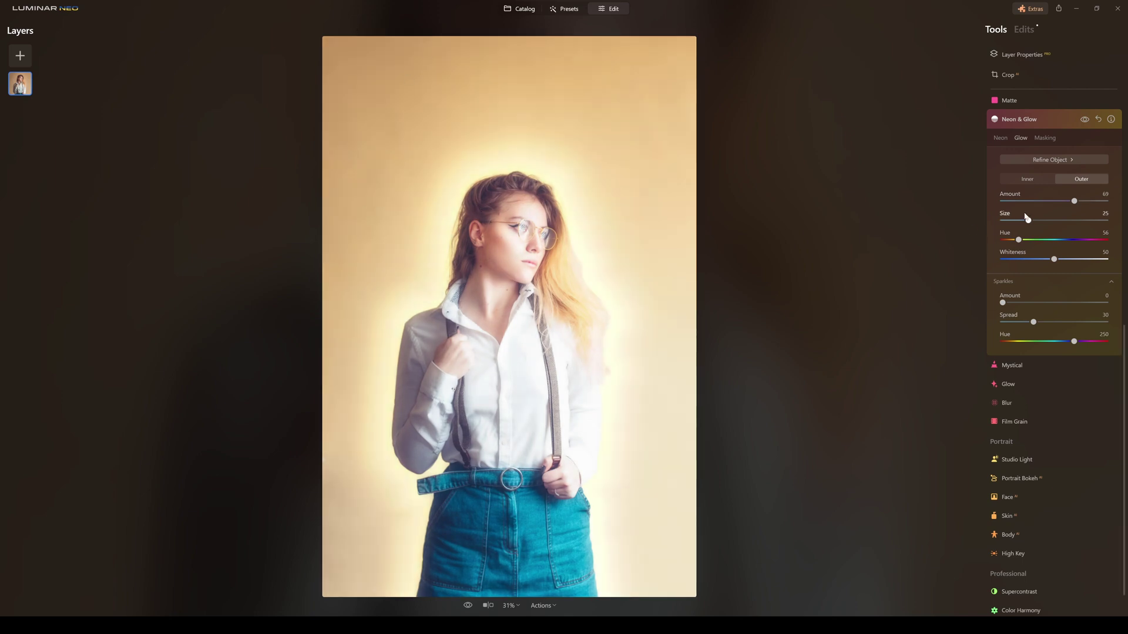
pyautogui.moveTo(1028, 220)
pyautogui.mouseDown()
pyautogui.moveTo(1079, 220)
pyautogui.moveTo(1045, 226)
pyautogui.moveTo(1067, 202)
pyautogui.moveTo(1025, 202)
pyautogui.mouseUp()
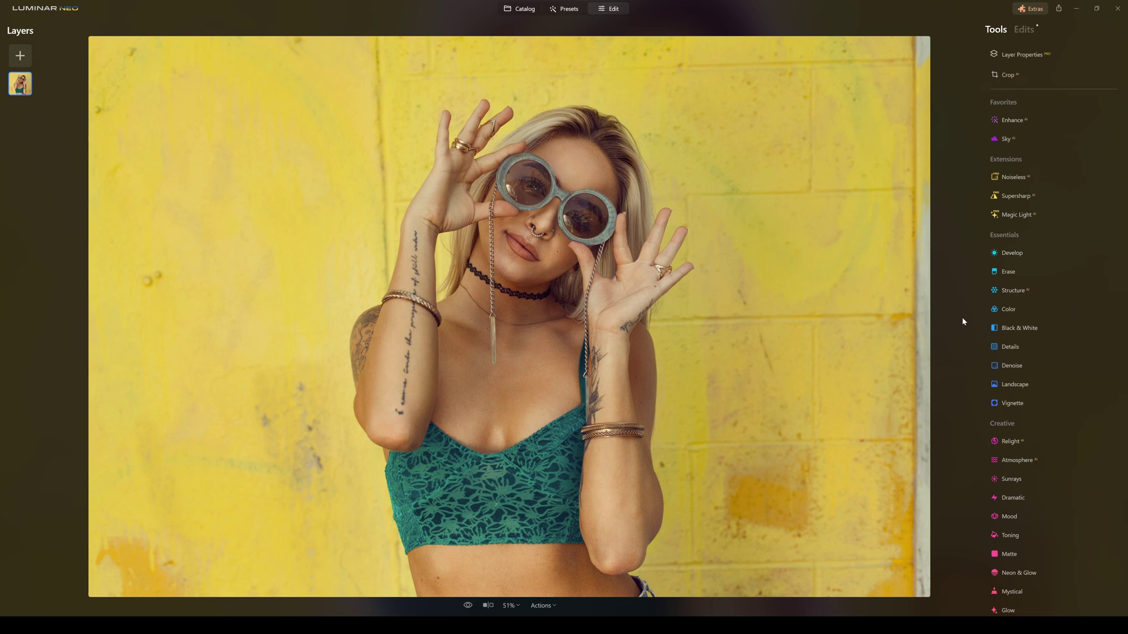
# Step: Add a Neon & Glow neon outline around the woman at the yellow wall with Amount 82, Thickness 37 and Indent 1
pyautogui.scroll(-5, 1070, 323)
pyautogui.scroll(-2, 1057, 372)
pyautogui.click(1023, 363)
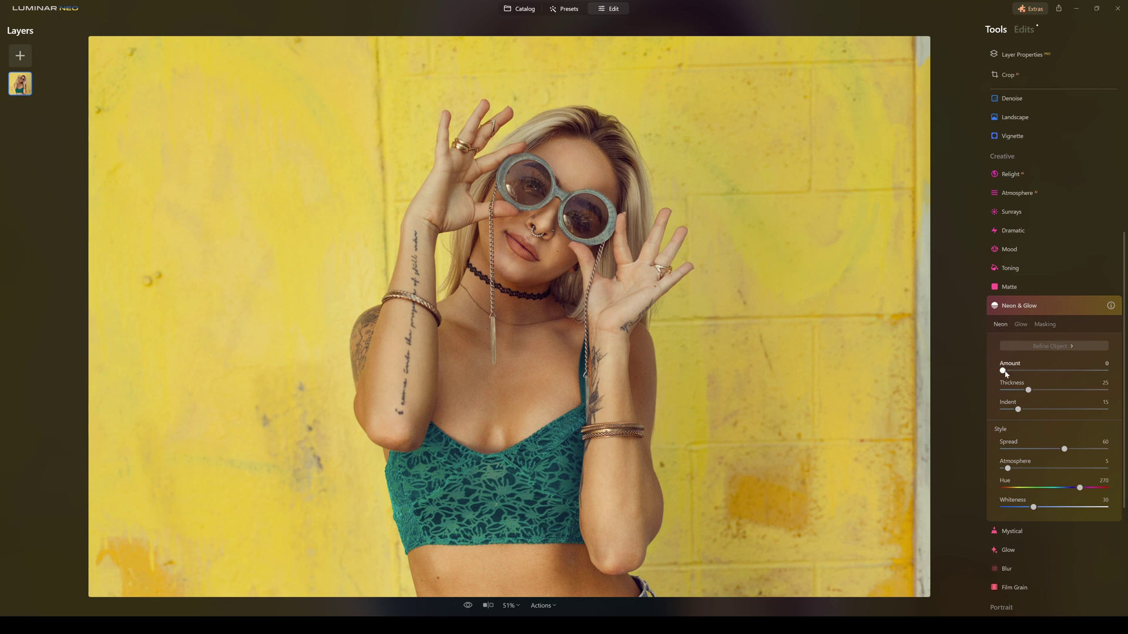
pyautogui.moveTo(1003, 370); pyautogui.dragTo(1087, 371)
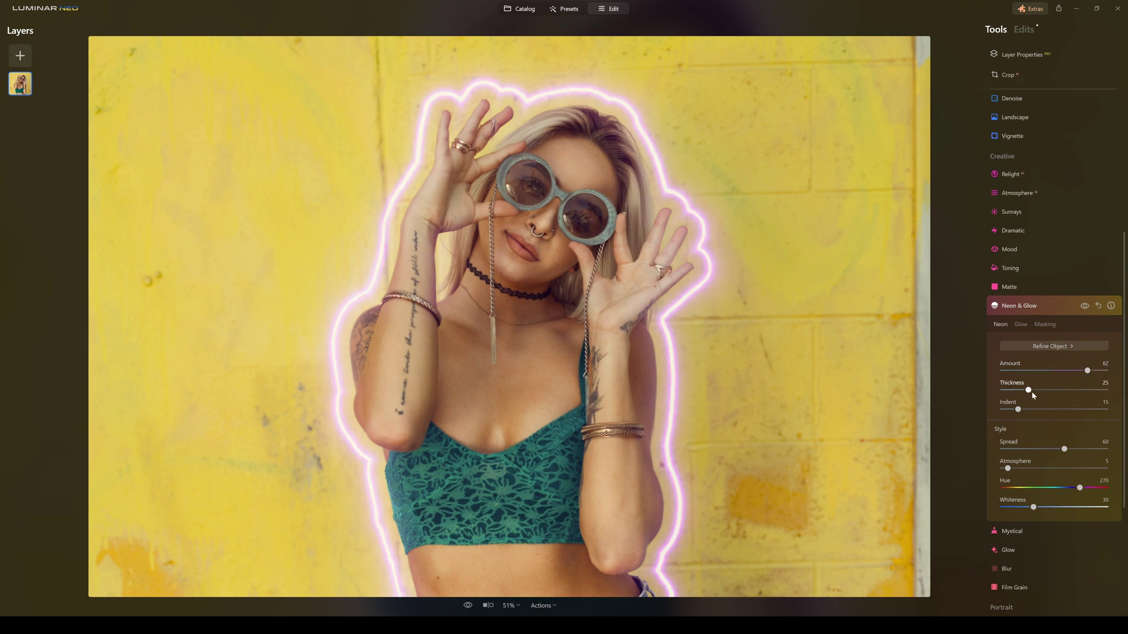
pyautogui.moveTo(1028, 390); pyautogui.dragTo(1004, 419)
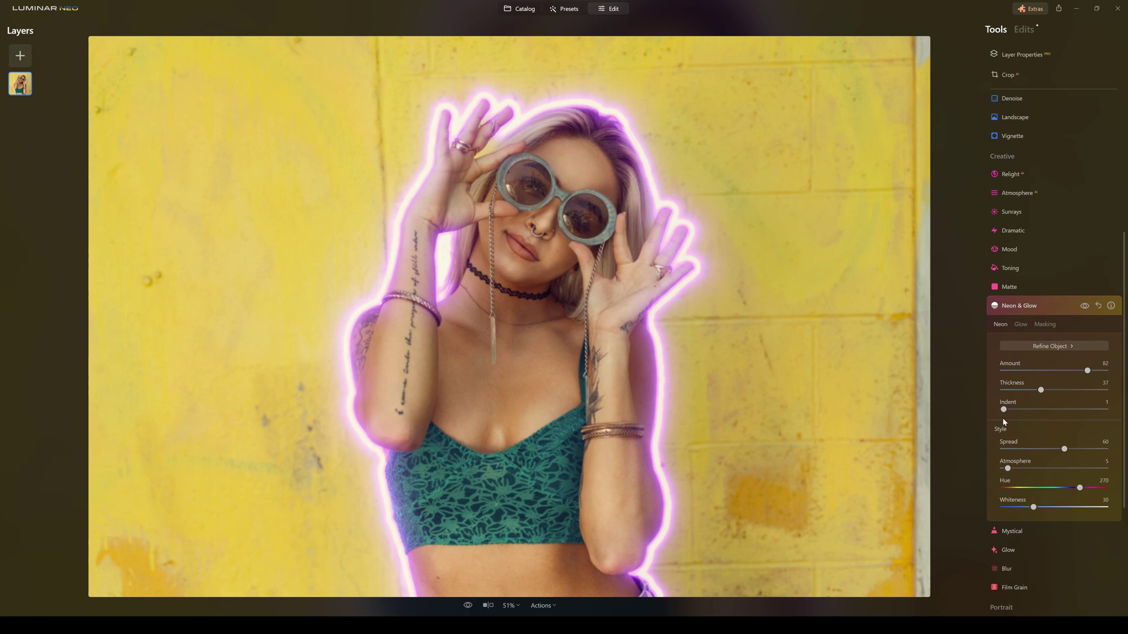
# Step: Set the neon outline's Spread to 54, Atmosphere to 55 and Amount to 64
pyautogui.click(1064, 449)
pyautogui.moveTo(1065, 449)
pyautogui.mouseDown()
pyautogui.moveTo(980, 442)
pyautogui.moveTo(1070, 454)
pyautogui.moveTo(1010, 470)
pyautogui.moveTo(1060, 469)
pyautogui.mouseUp()
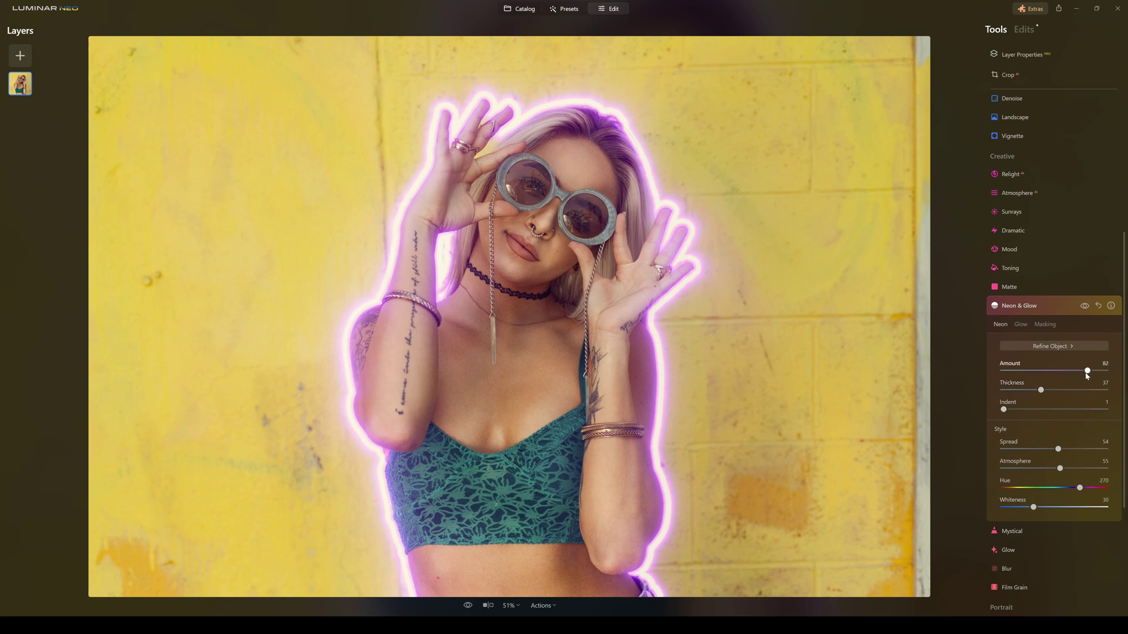
pyautogui.moveTo(1088, 373)
pyautogui.mouseDown()
pyautogui.moveTo(1055, 371)
pyautogui.moveTo(1066, 376)
pyautogui.mouseUp()
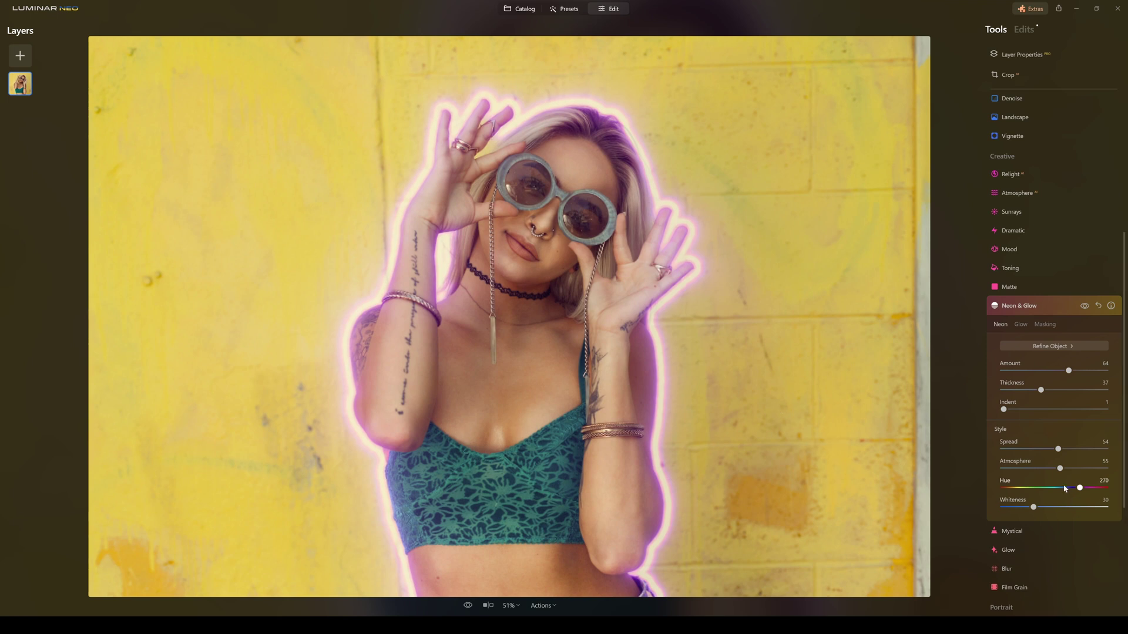
# Step: Set the neon outline's Hue to 303, Amount to 47 and Whiteness to 36, and compare before and after
pyautogui.moveTo(1080, 488)
pyautogui.mouseDown()
pyautogui.moveTo(1047, 488)
pyautogui.moveTo(1084, 492)
pyautogui.mouseUp()
pyautogui.moveTo(1070, 371); pyautogui.dragTo(1053, 374)
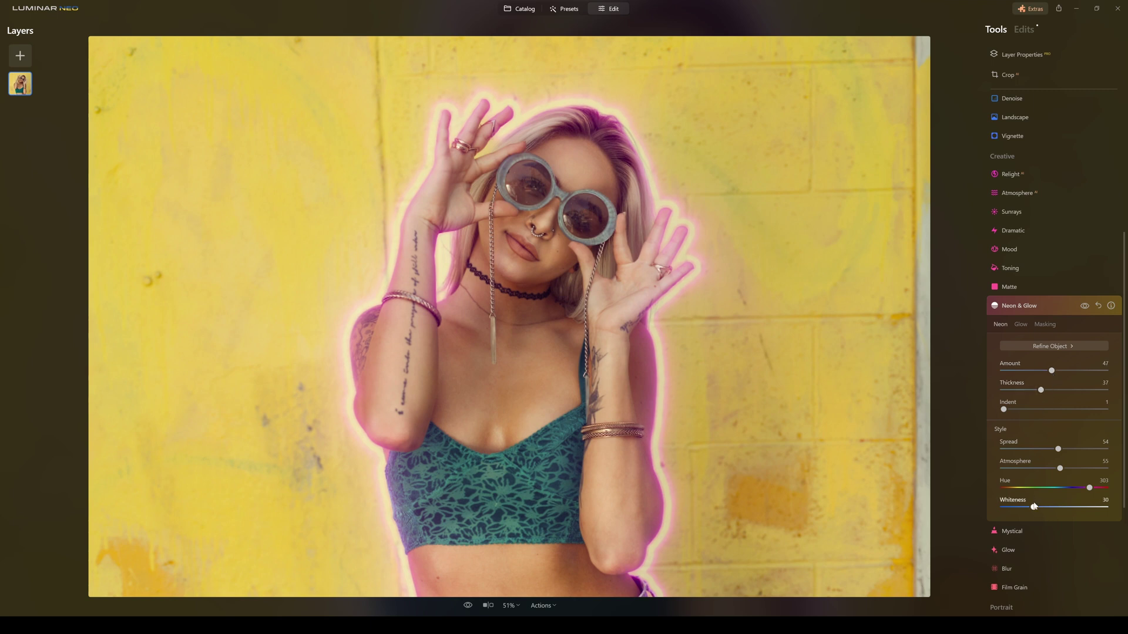
pyautogui.moveTo(1034, 509)
pyautogui.mouseDown()
pyautogui.moveTo(1089, 509)
pyautogui.moveTo(991, 498)
pyautogui.moveTo(1038, 499)
pyautogui.mouseUp()
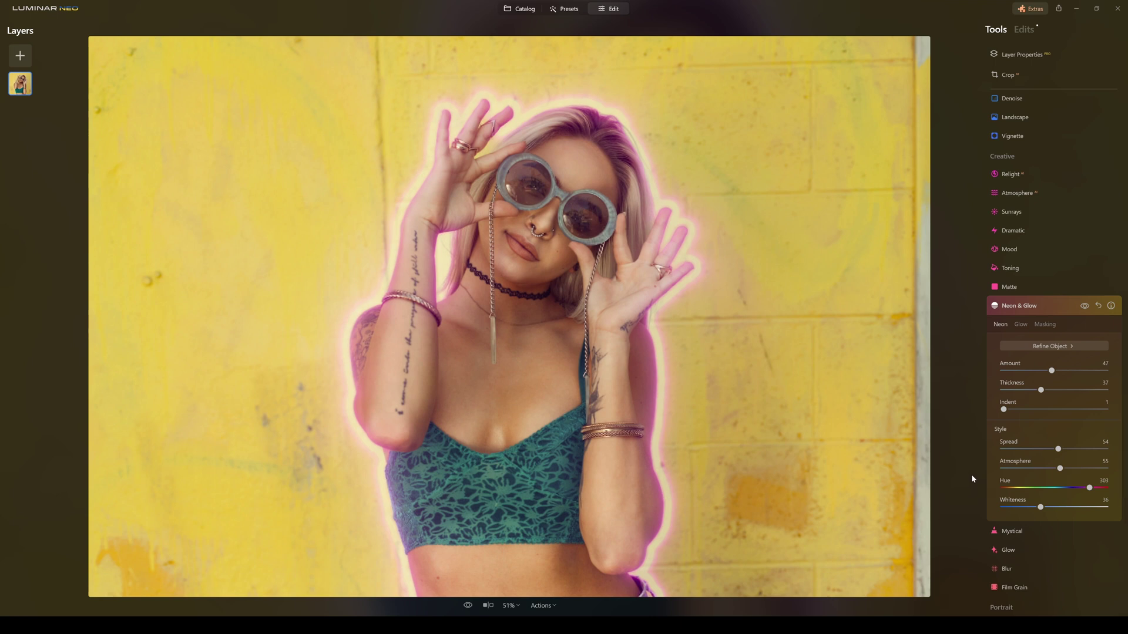
pyautogui.click(1084, 307)
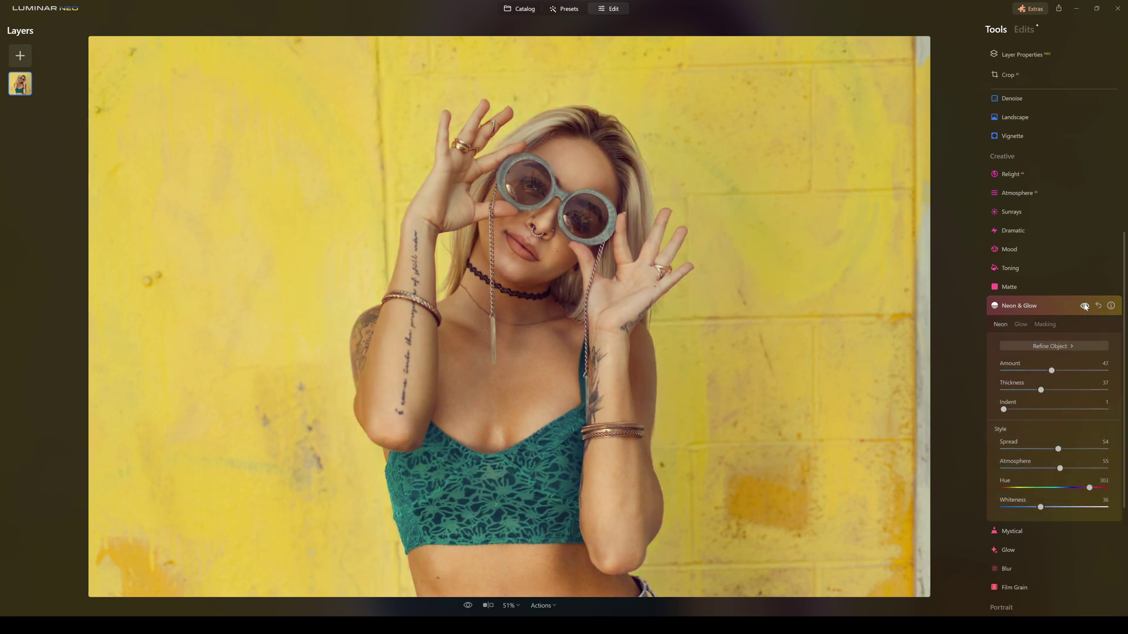
pyautogui.click(1084, 306)
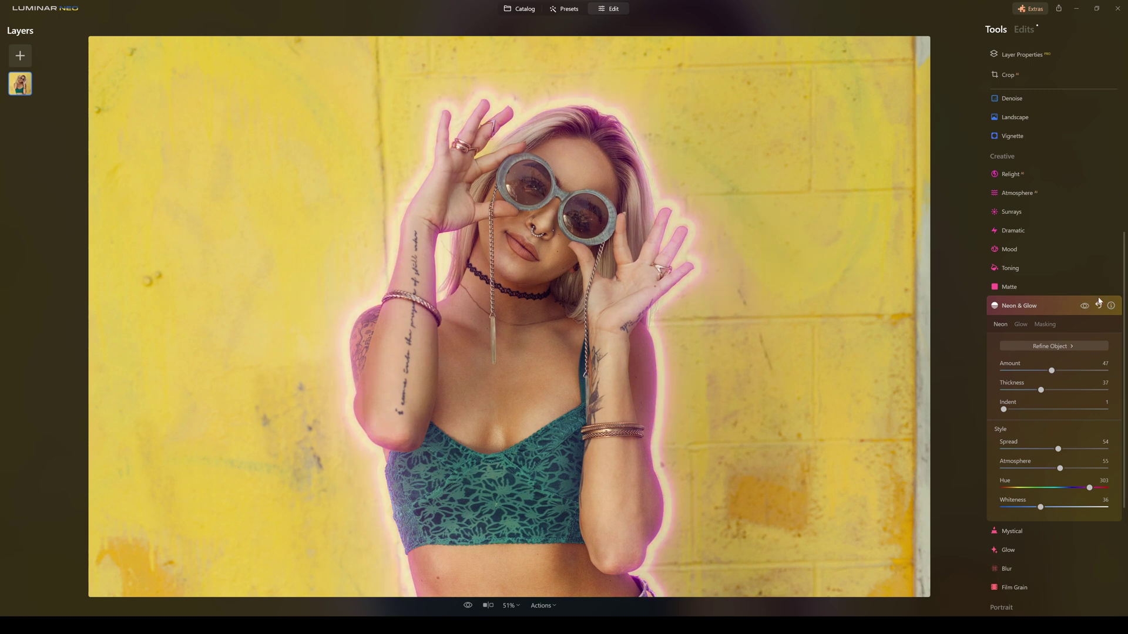
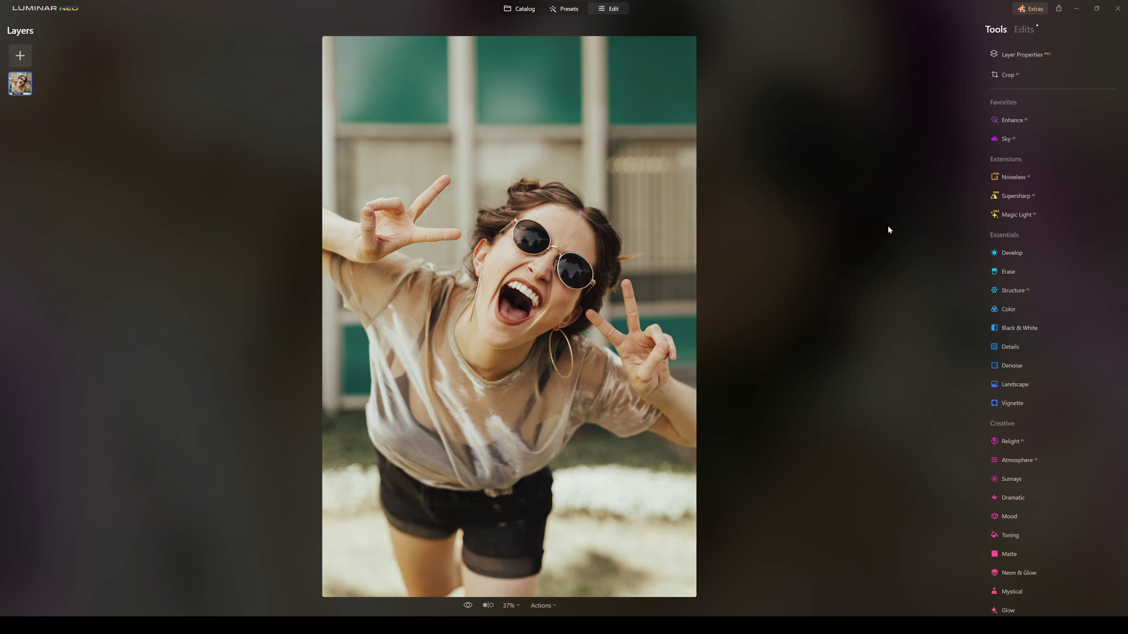
# Step: Add a Neon & Glow neon outline with Amount 89 around the woman making peace signs
pyautogui.scroll(-3, 1029, 332)
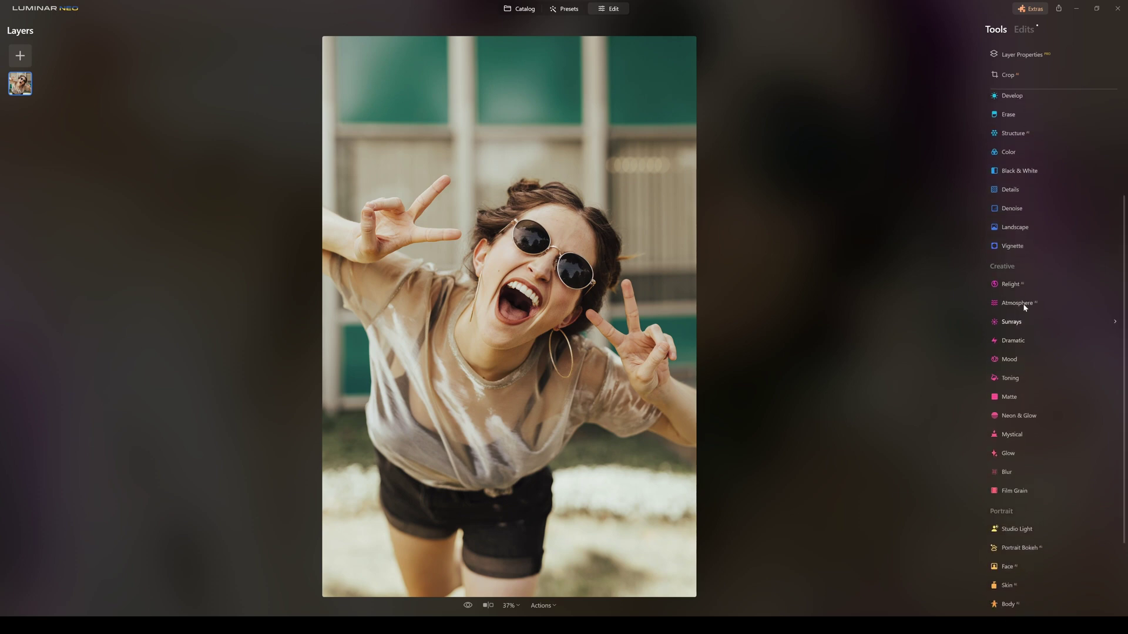
pyautogui.click(1019, 415)
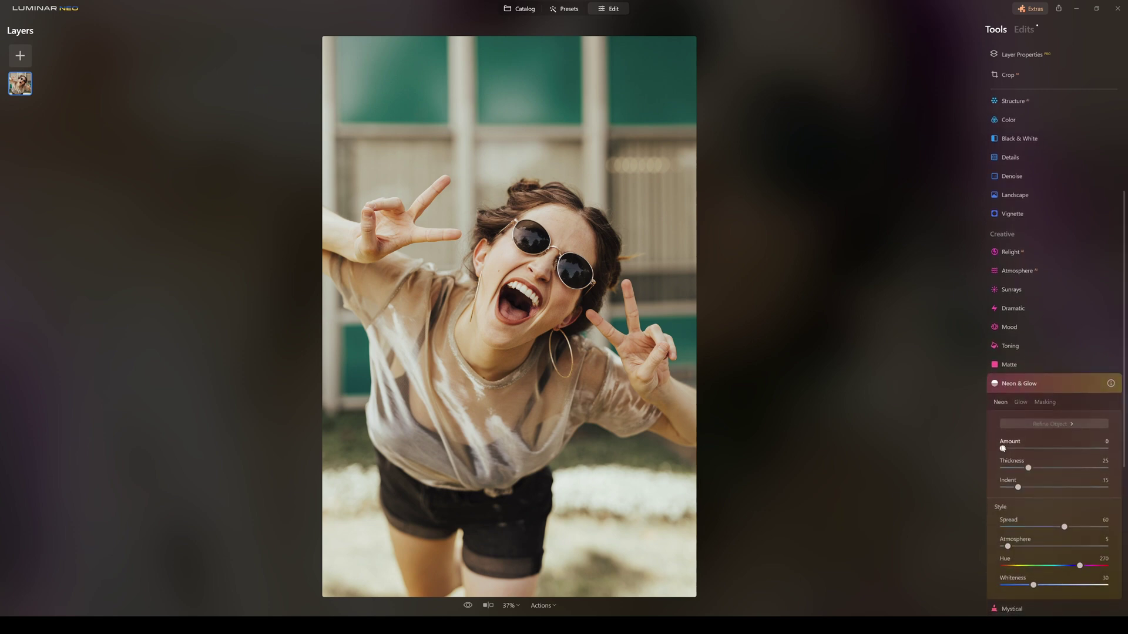
pyautogui.moveTo(1003, 448); pyautogui.dragTo(1095, 453)
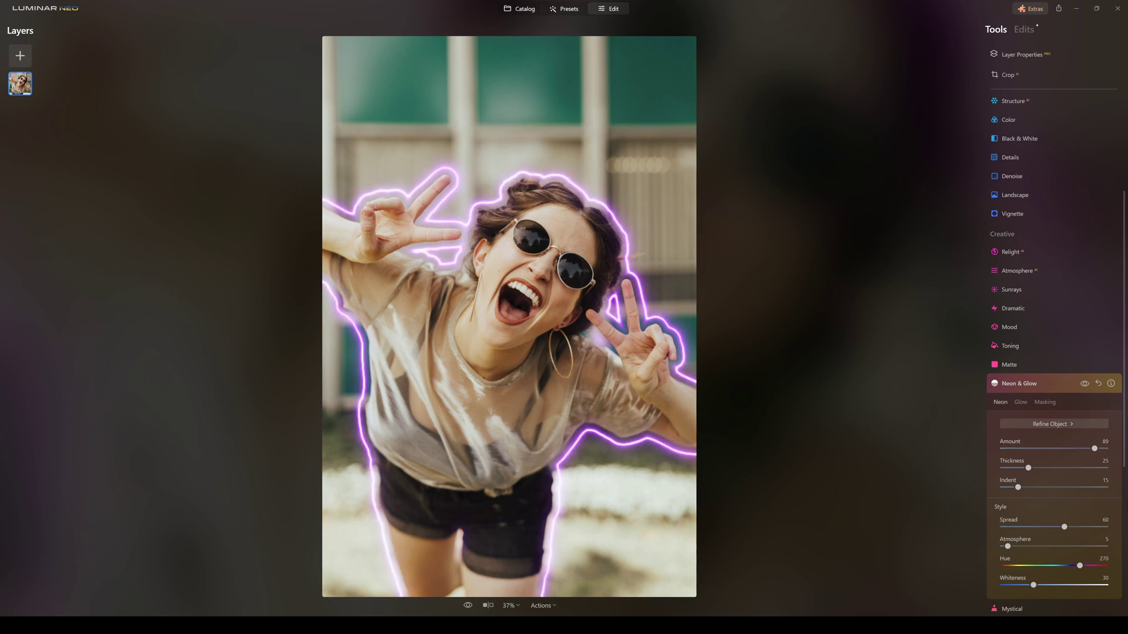
# Step: Set the neon outline's Thickness to 55, Indent to 24, Spread to 100 and Atmosphere to 63 around the woman making peace signs
pyautogui.moveTo(1029, 468)
pyautogui.mouseDown()
pyautogui.moveTo(1062, 477)
pyautogui.moveTo(1027, 487)
pyautogui.mouseUp()
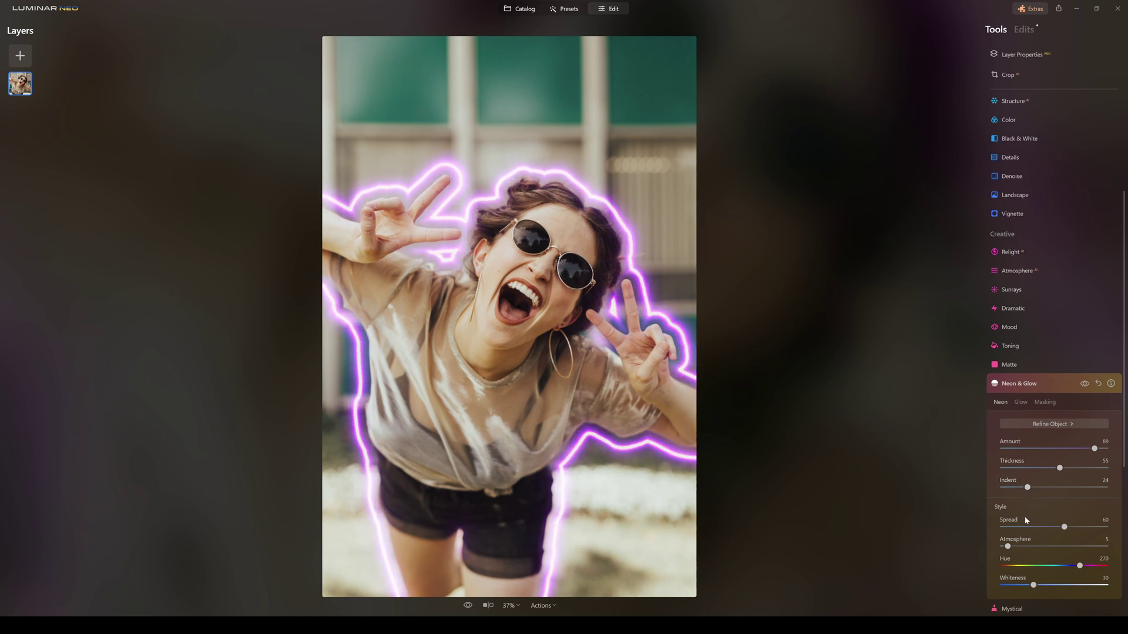
pyautogui.moveTo(1064, 527); pyautogui.dragTo(1114, 528)
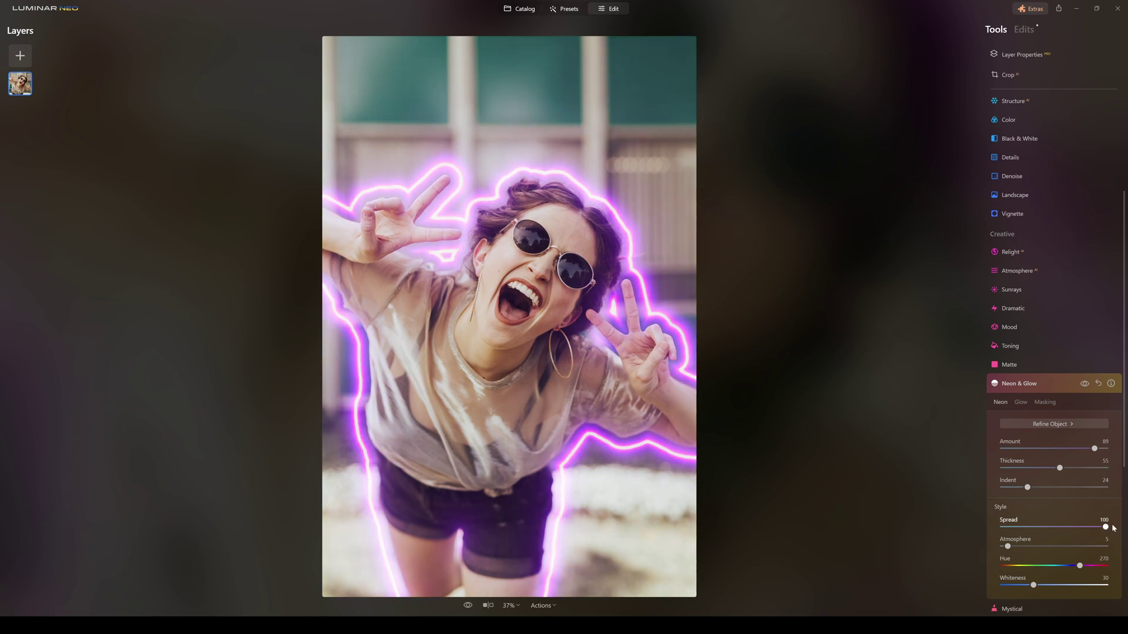
pyautogui.moveTo(1012, 548); pyautogui.dragTo(1069, 547)
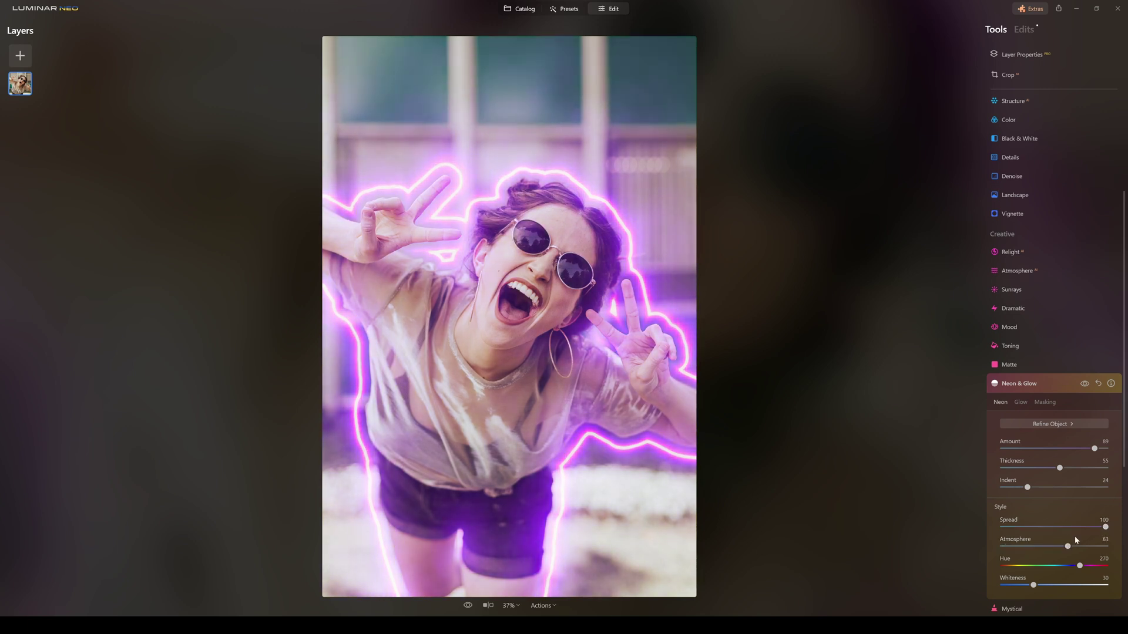
# Step: Soften the neon outline with Amount 67, Spread 59 and Atmosphere 43, and tighten its Indent to 7
pyautogui.moveTo(1095, 450); pyautogui.dragTo(1073, 450)
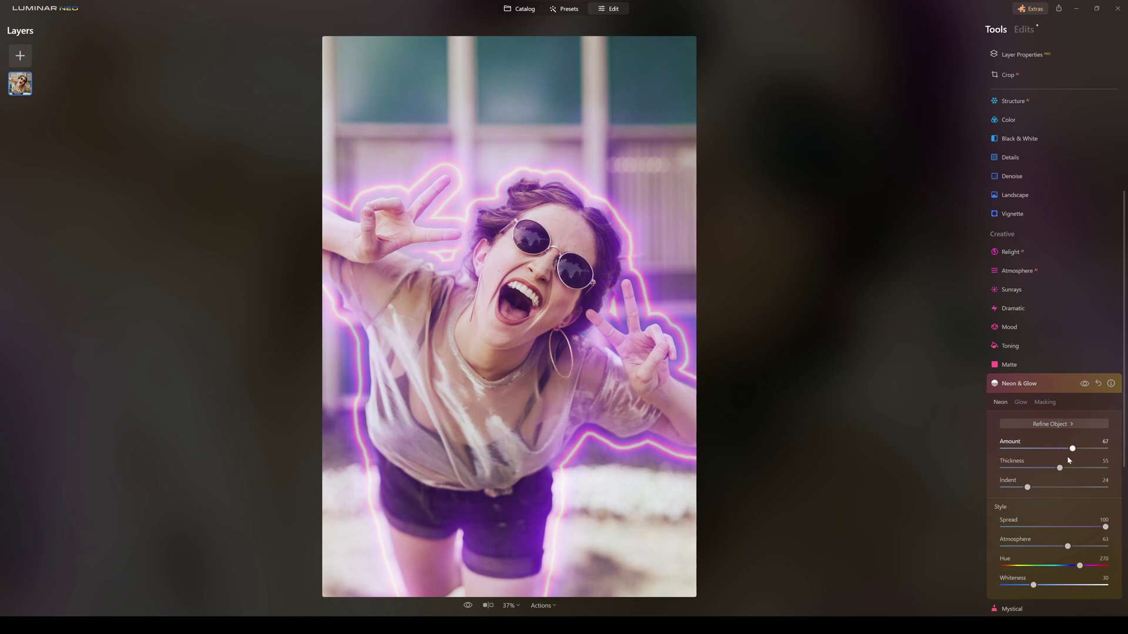
pyautogui.moveTo(1105, 527); pyautogui.dragTo(1047, 547)
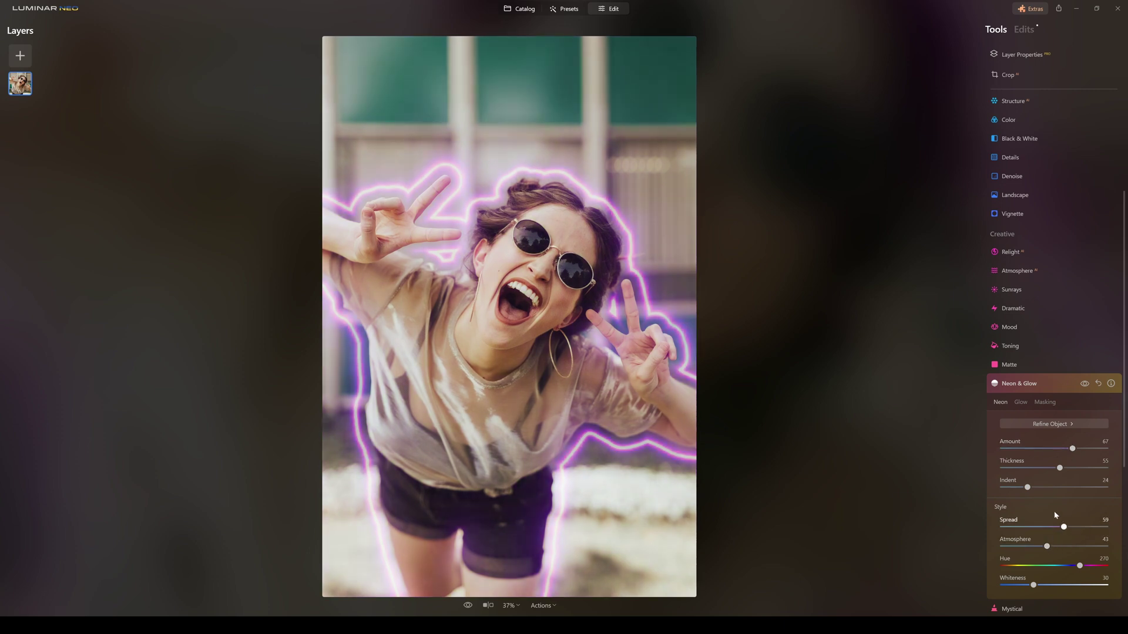
pyautogui.moveTo(1028, 489); pyautogui.dragTo(1011, 491)
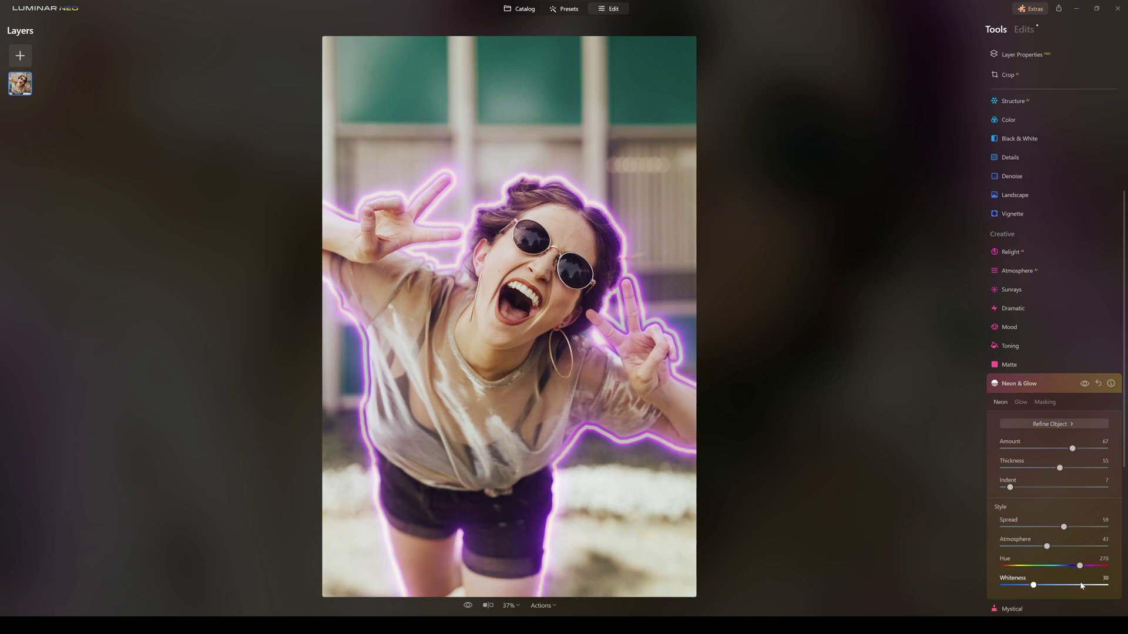
# Step: Set the neon outline's Hue to 281, Spread to 67, Atmosphere to 30 and Whiteness to 31, and compare before and after
pyautogui.moveTo(1079, 568); pyautogui.dragTo(1102, 568)
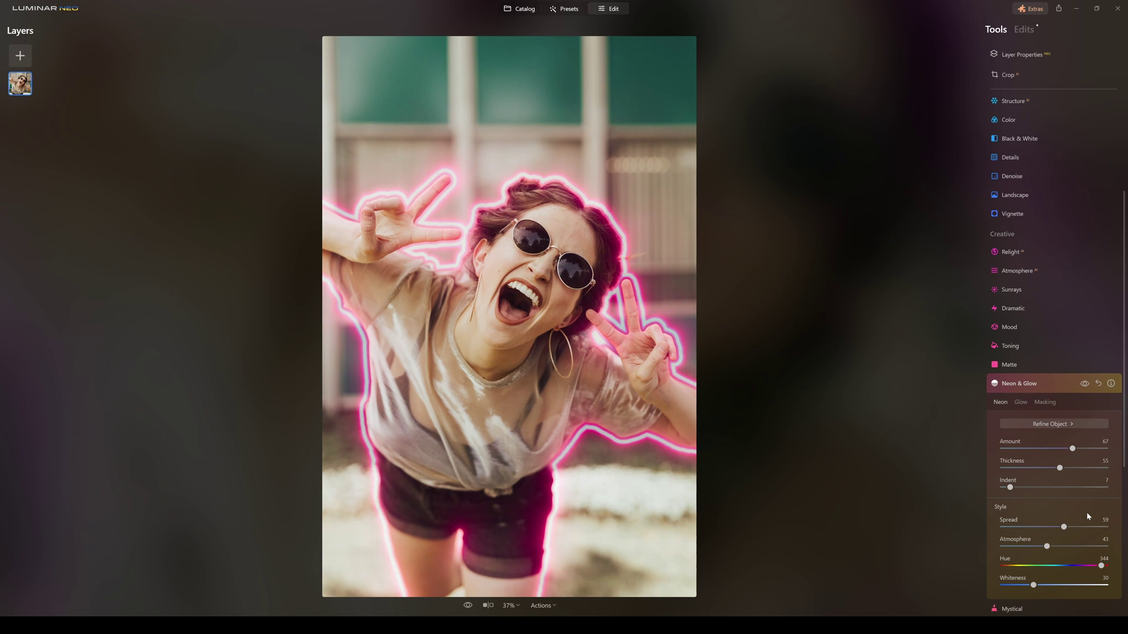
pyautogui.scroll(5, 1077, 528)
pyautogui.scroll(-7, 1076, 549)
pyautogui.moveTo(1099, 566); pyautogui.dragTo(1084, 568)
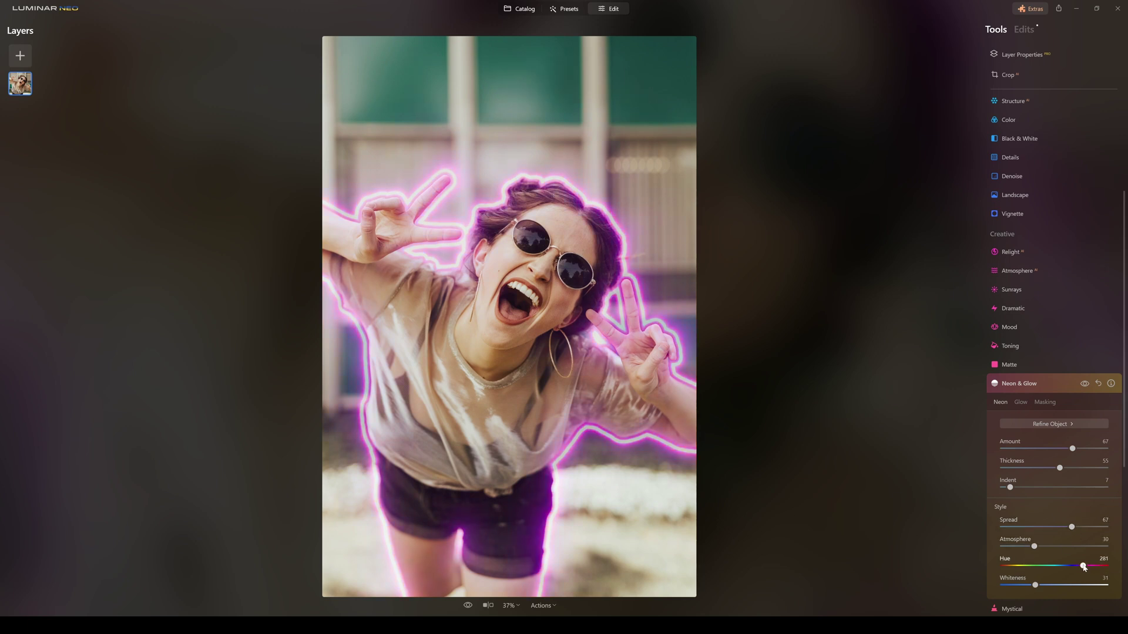
pyautogui.click(1086, 384)
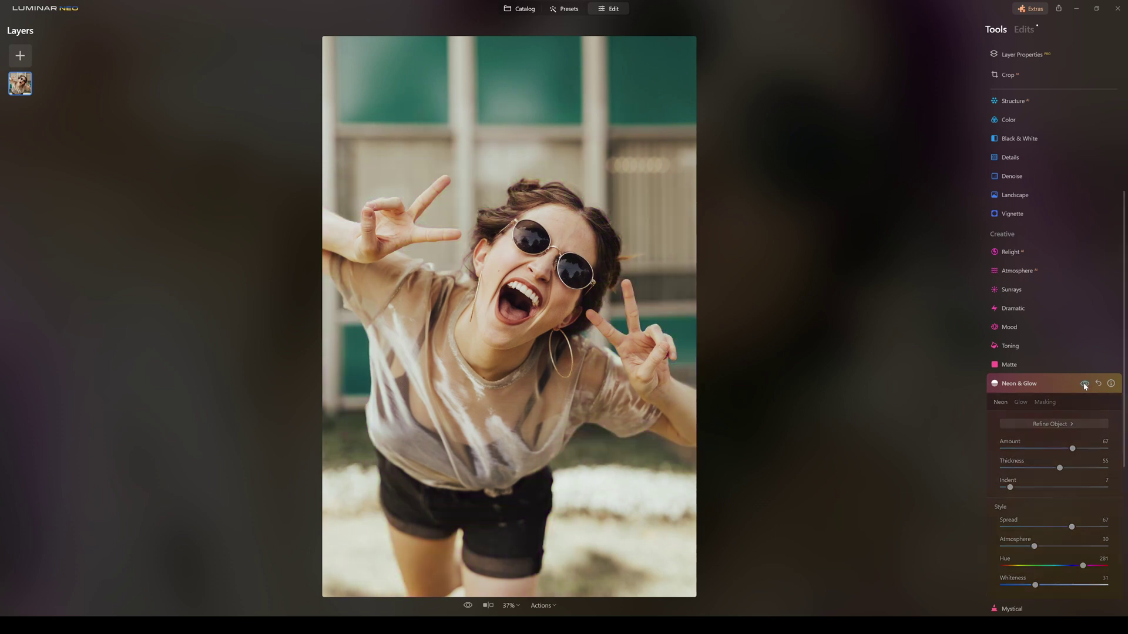
pyautogui.click(1085, 385)
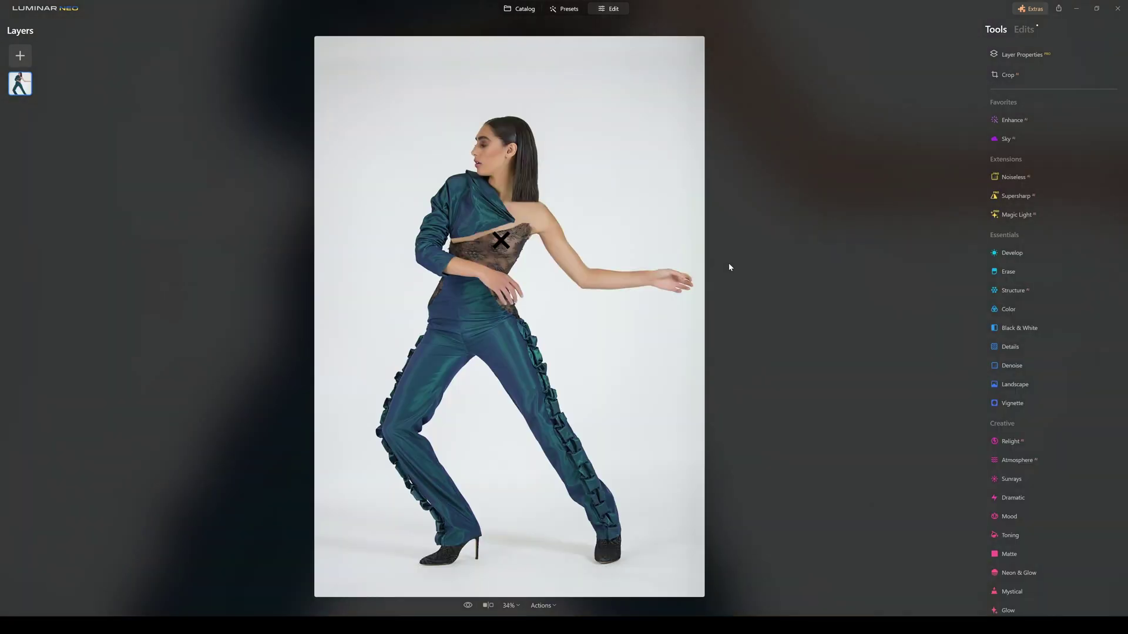
# Step: Add a Neon & Glow inner glow to the woman in the teal outfit, with an Amount slightly below 38
pyautogui.scroll(-3, 1034, 431)
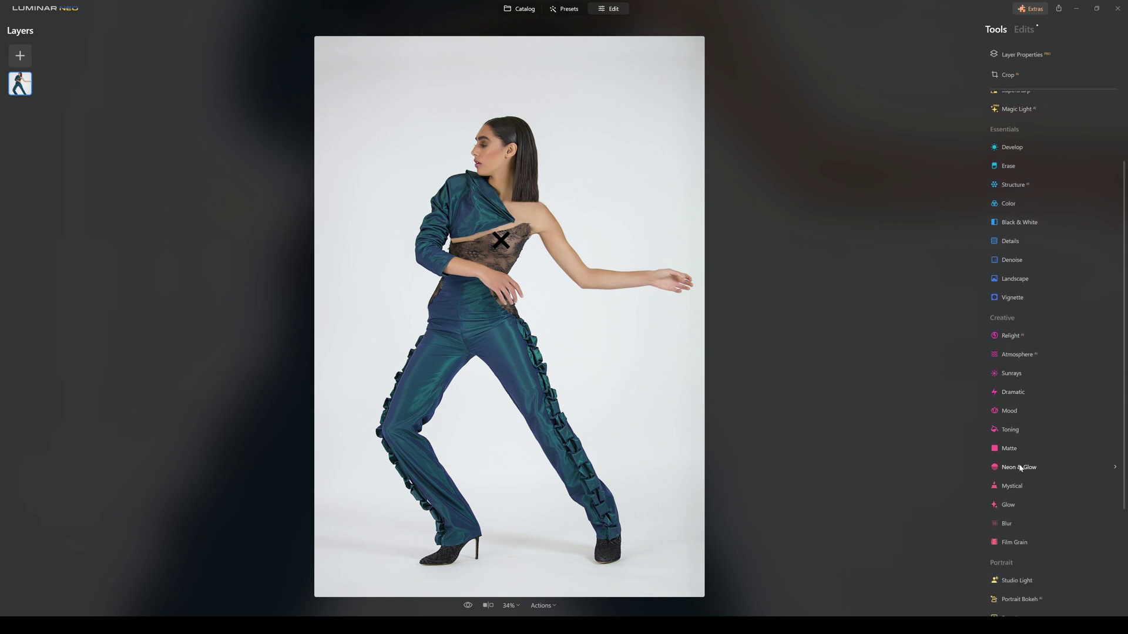
pyautogui.click(1019, 469)
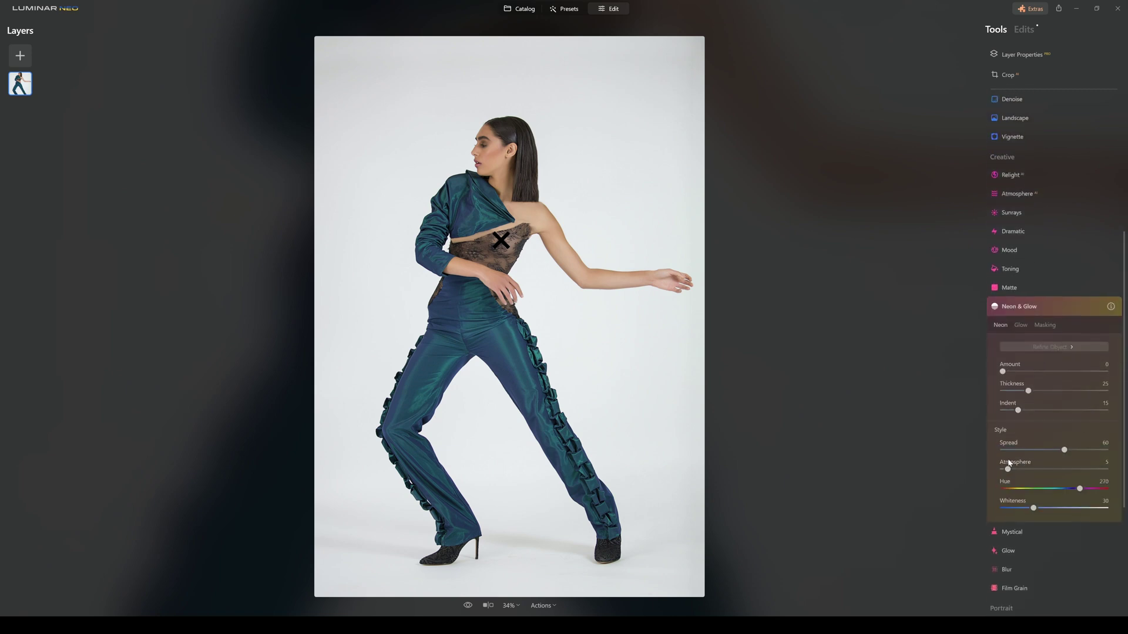
pyautogui.click(1023, 327)
pyautogui.moveTo(1003, 201); pyautogui.dragTo(1044, 209)
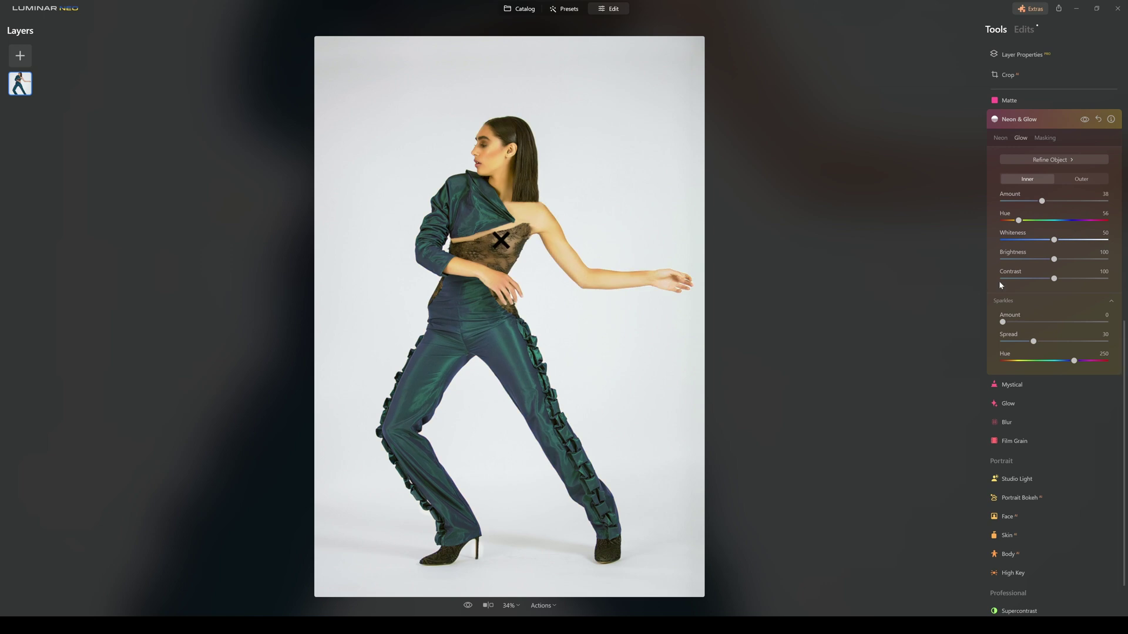
pyautogui.moveTo(1042, 202)
pyautogui.mouseDown()
pyautogui.moveTo(1022, 204)
pyautogui.moveTo(1069, 223)
pyautogui.moveTo(1025, 202)
pyautogui.moveTo(1037, 202)
pyautogui.mouseUp()
# Step: Add a pink outer glow around the woman with Amount 18, Size 56, Hue 332 and Whiteness 0
pyautogui.click(1081, 179)
pyautogui.moveTo(1003, 202)
pyautogui.mouseDown()
pyautogui.moveTo(1055, 201)
pyautogui.moveTo(1035, 203)
pyautogui.moveTo(1040, 222)
pyautogui.moveTo(1065, 222)
pyautogui.moveTo(1022, 201)
pyautogui.mouseUp()
pyautogui.moveTo(1054, 259); pyautogui.dragTo(1097, 246)
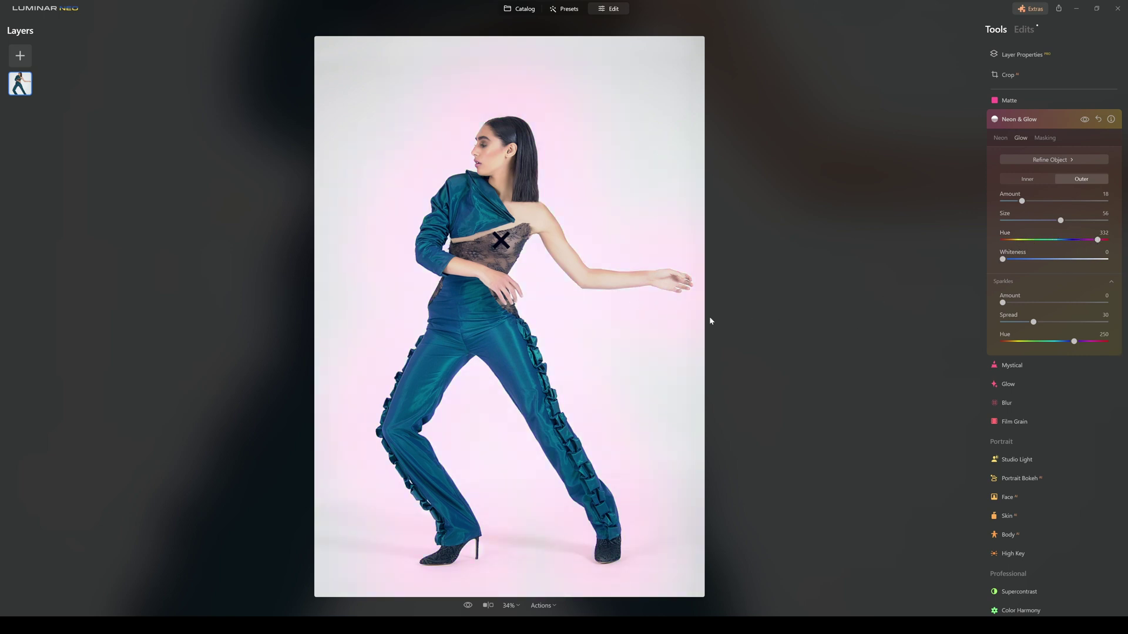
# Step: Set the glow's Sparkles to Amount 100 and Spread 0, raise the outer glow Amount to 23, and compare before and after
pyautogui.moveTo(1033, 322); pyautogui.dragTo(799, 327)
pyautogui.moveTo(1004, 304); pyautogui.dragTo(1080, 327)
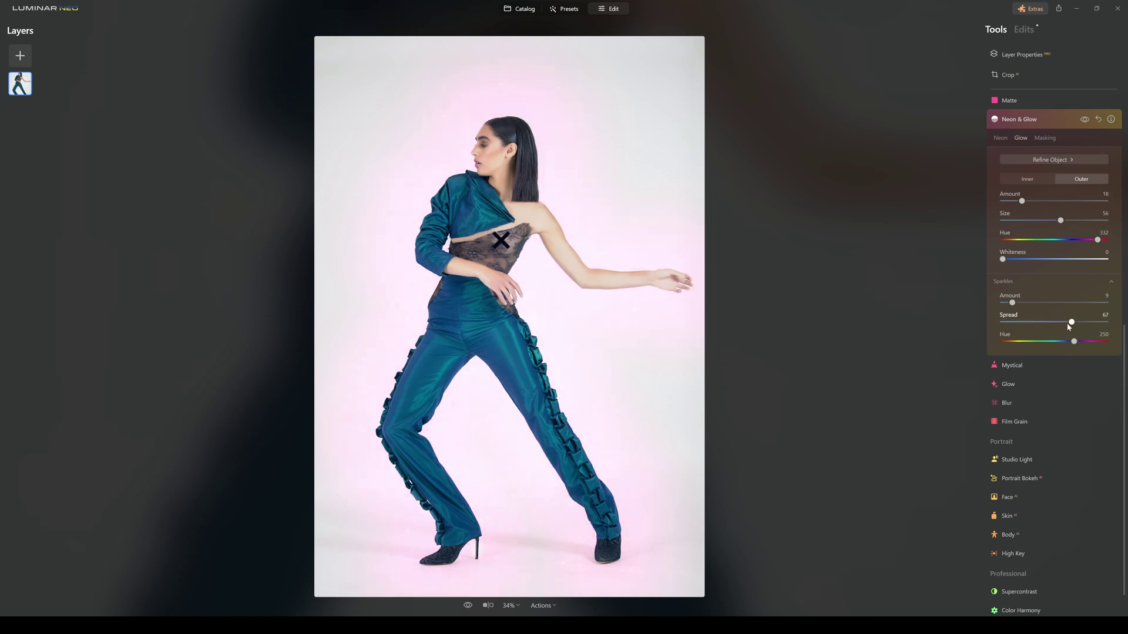
pyautogui.moveTo(1072, 323); pyautogui.dragTo(1029, 307)
pyautogui.moveTo(1023, 202)
pyautogui.mouseDown()
pyautogui.moveTo(1044, 208)
pyautogui.moveTo(1028, 208)
pyautogui.mouseUp()
pyautogui.click(1085, 121)
pyautogui.click(1085, 121)
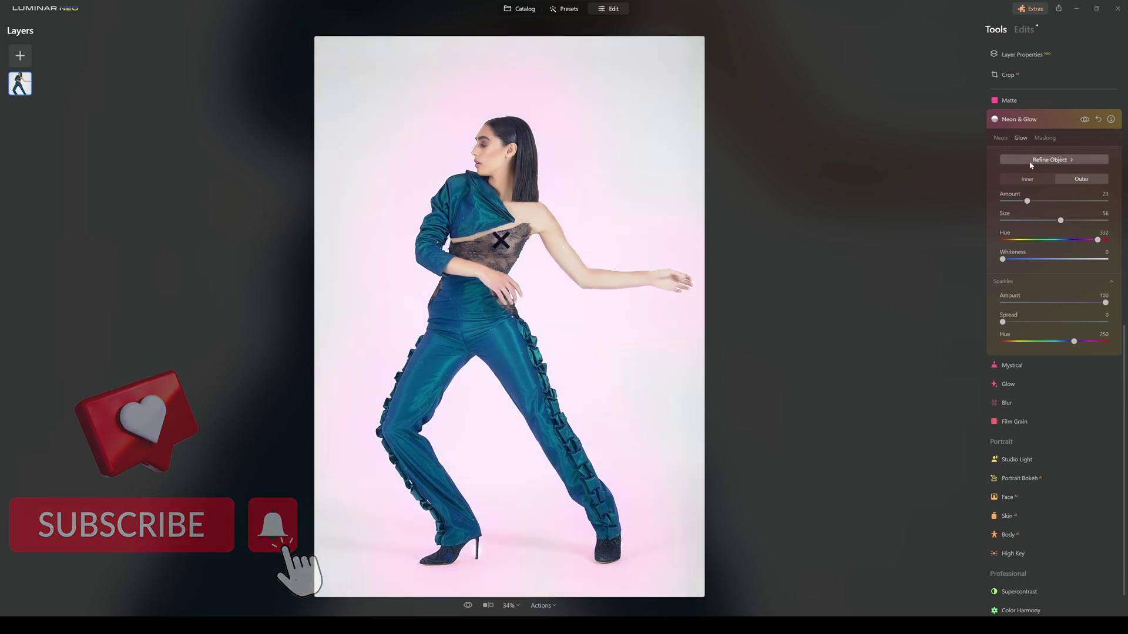
# Step: Add a neon outline around the woman in the teal outfit with Amount 76, Thickness 65 and Indent 0
pyautogui.click(1000, 139)
pyautogui.moveTo(1028, 203); pyautogui.dragTo(1080, 192)
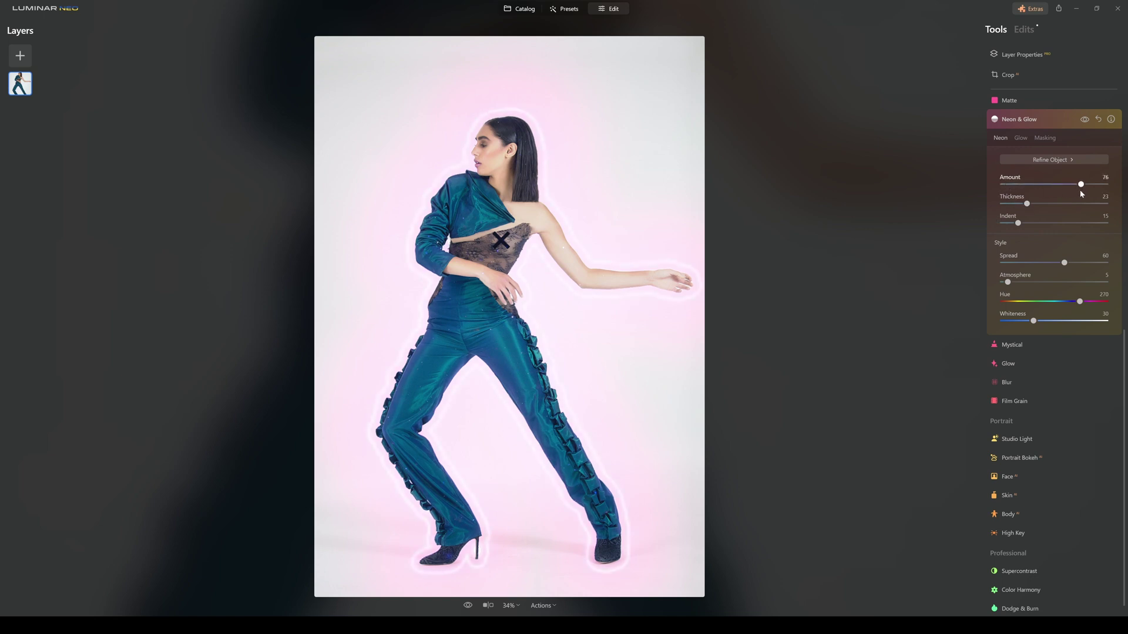
pyautogui.moveTo(1027, 204); pyautogui.dragTo(1071, 205)
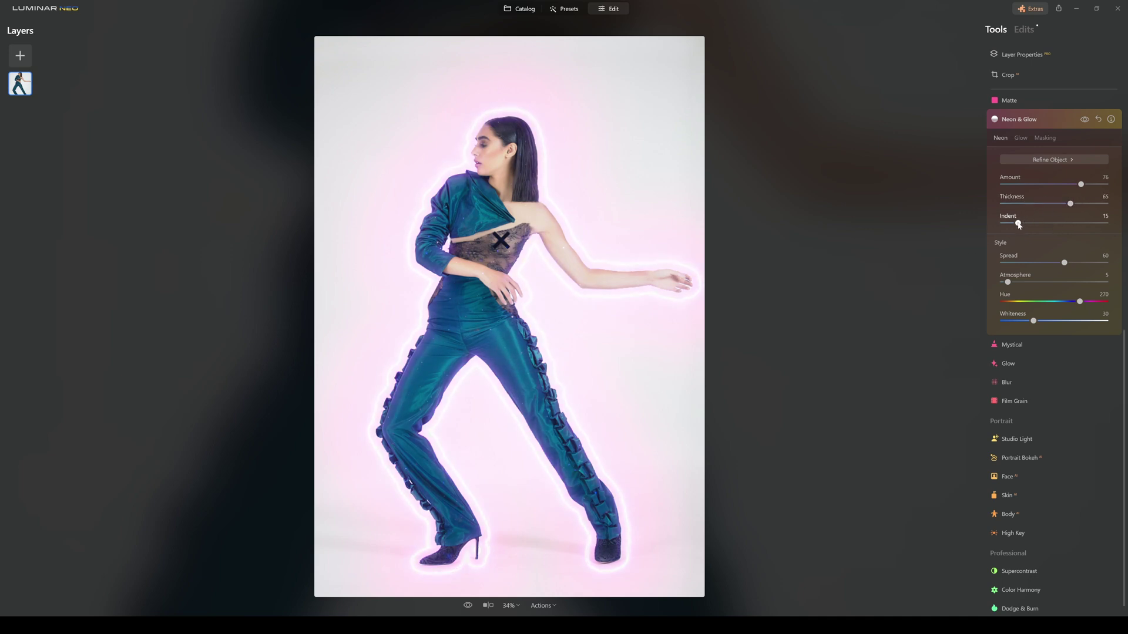
pyautogui.moveTo(1018, 224)
pyautogui.mouseDown()
pyautogui.moveTo(1035, 226)
pyautogui.moveTo(1001, 231)
pyautogui.mouseUp()
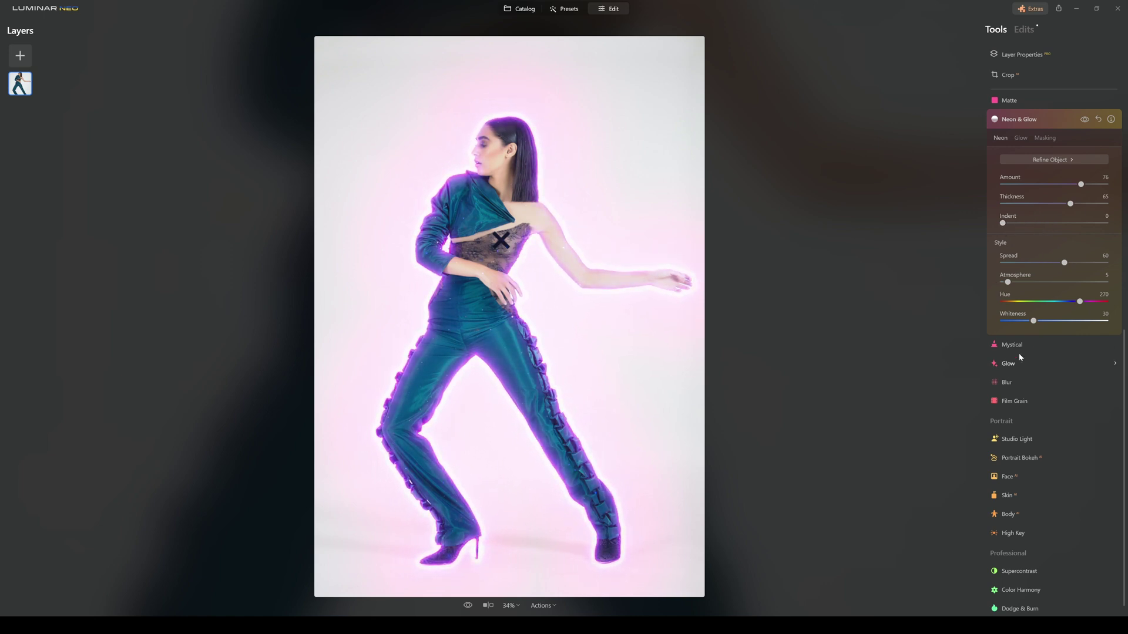
# Step: Style the neon outline with Atmosphere 32, Spread 22 and Whiteness 7
pyautogui.moveTo(1009, 282); pyautogui.dragTo(1035, 283)
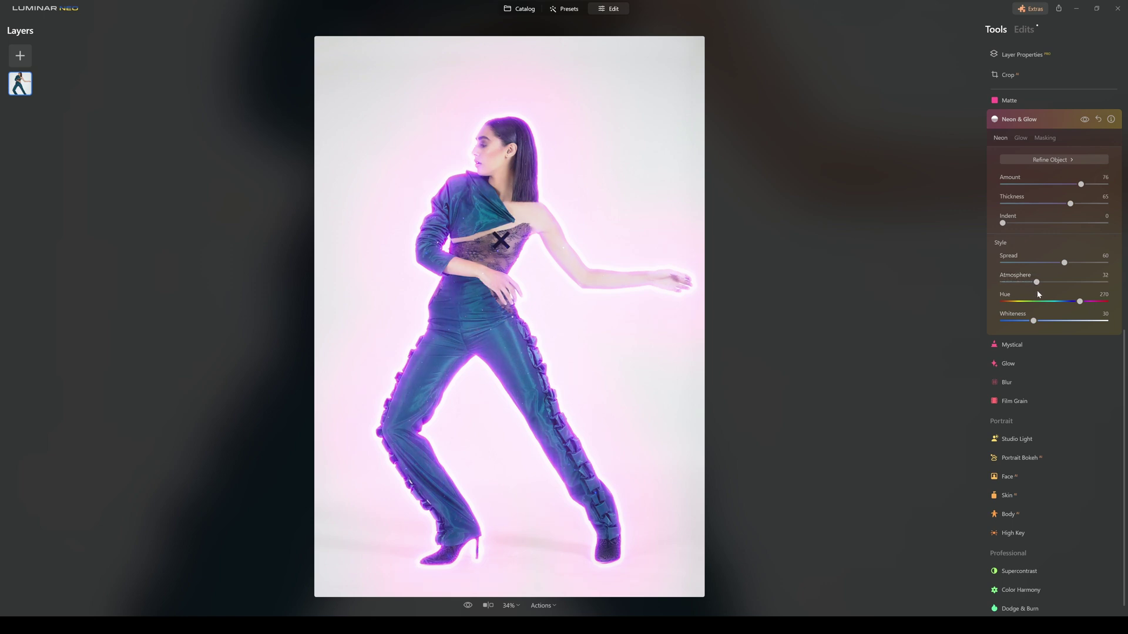
pyautogui.moveTo(1061, 264); pyautogui.dragTo(1026, 264)
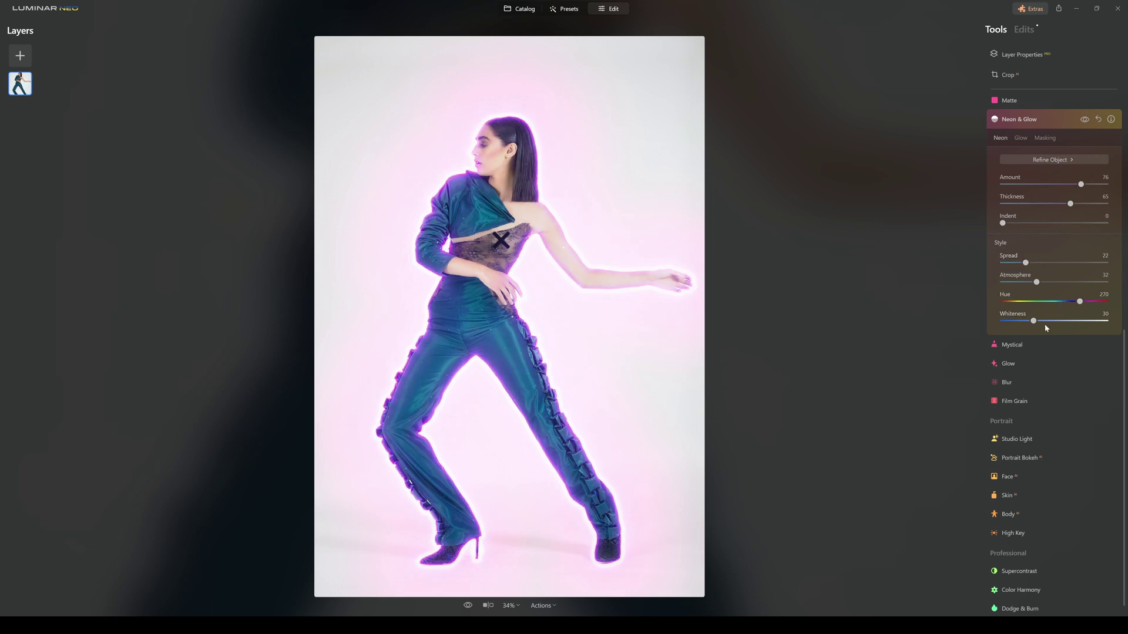
pyautogui.moveTo(1033, 321)
pyautogui.mouseDown()
pyautogui.moveTo(1069, 324)
pyautogui.moveTo(1010, 320)
pyautogui.mouseUp()
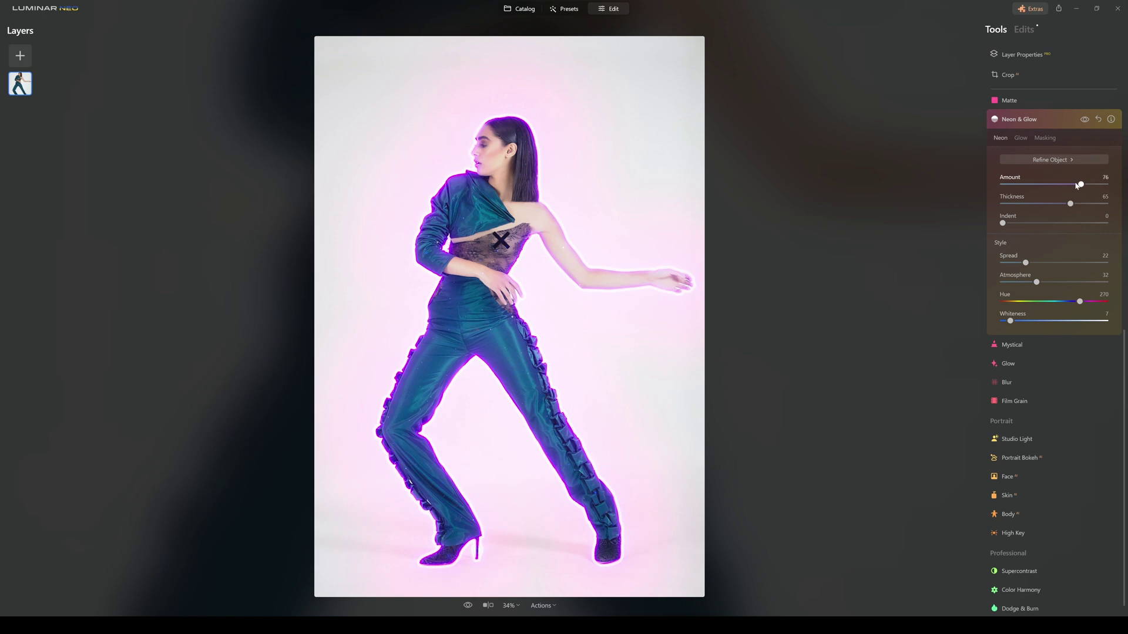
# Step: Reduce the neon outline's Amount to 37 and compare the photo before and after the Neon & Glow effect
pyautogui.moveTo(1080, 185); pyautogui.dragTo(1041, 206)
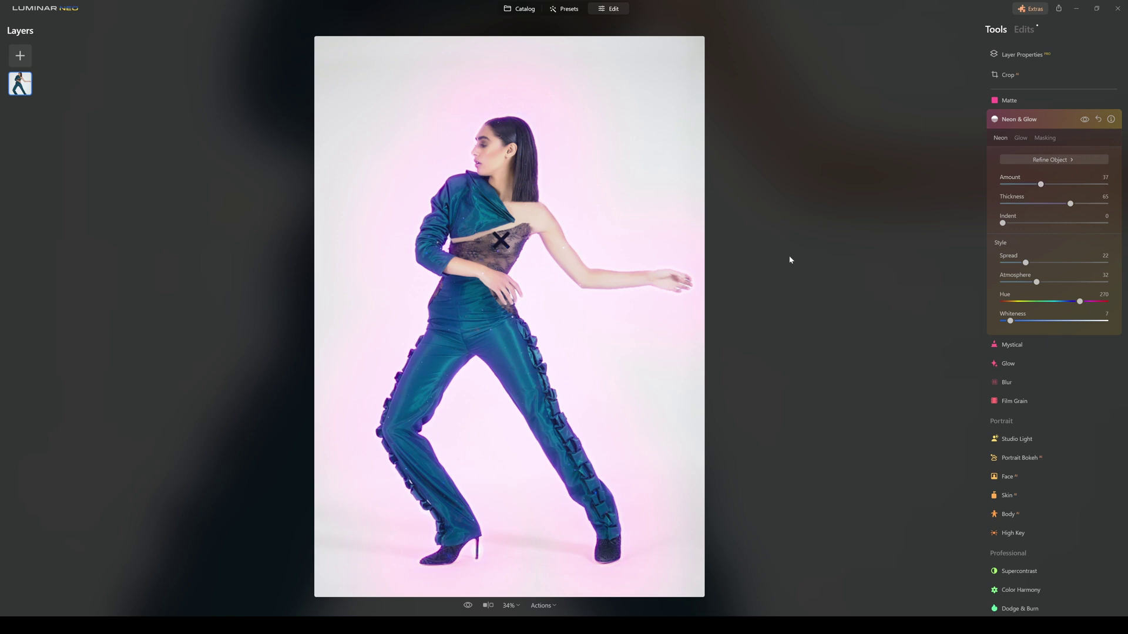
pyautogui.click(1084, 121)
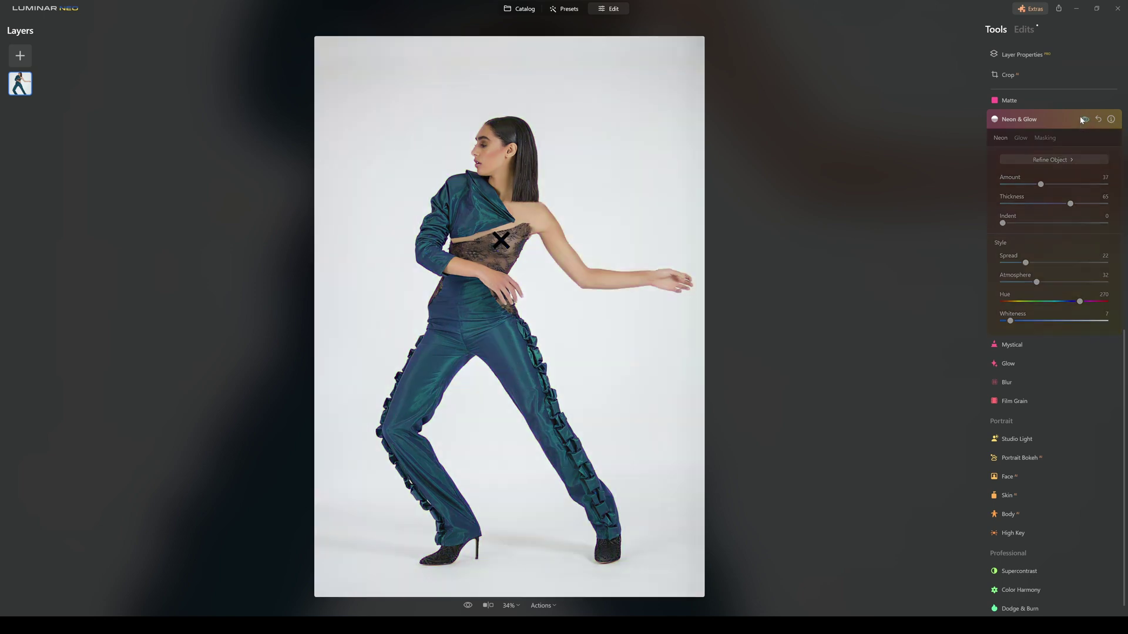
pyautogui.click(1081, 119)
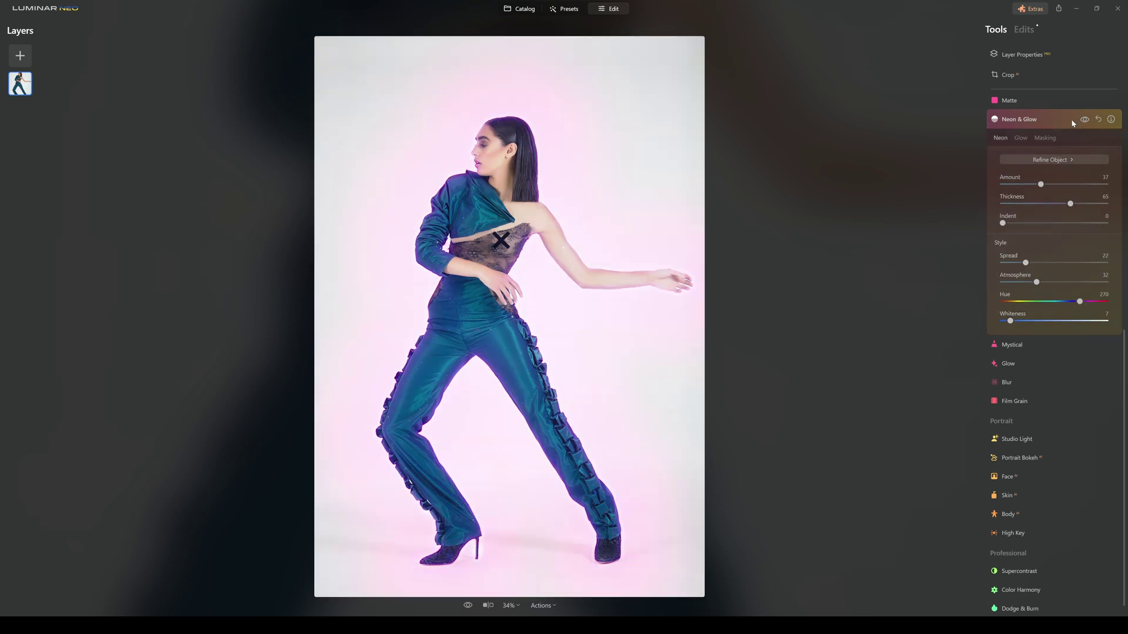